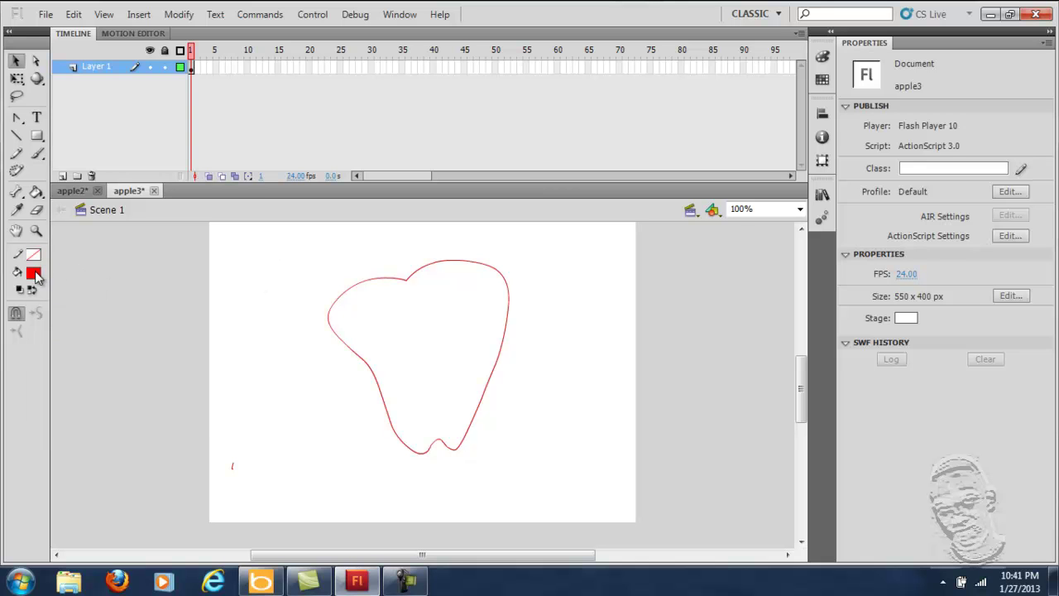
Step: Fill the apple outline with solid red using the Paint Bucket, and refill it with the preset red-to-black radial gradient
{"action": "left_click", "coordinate": [37, 193]}
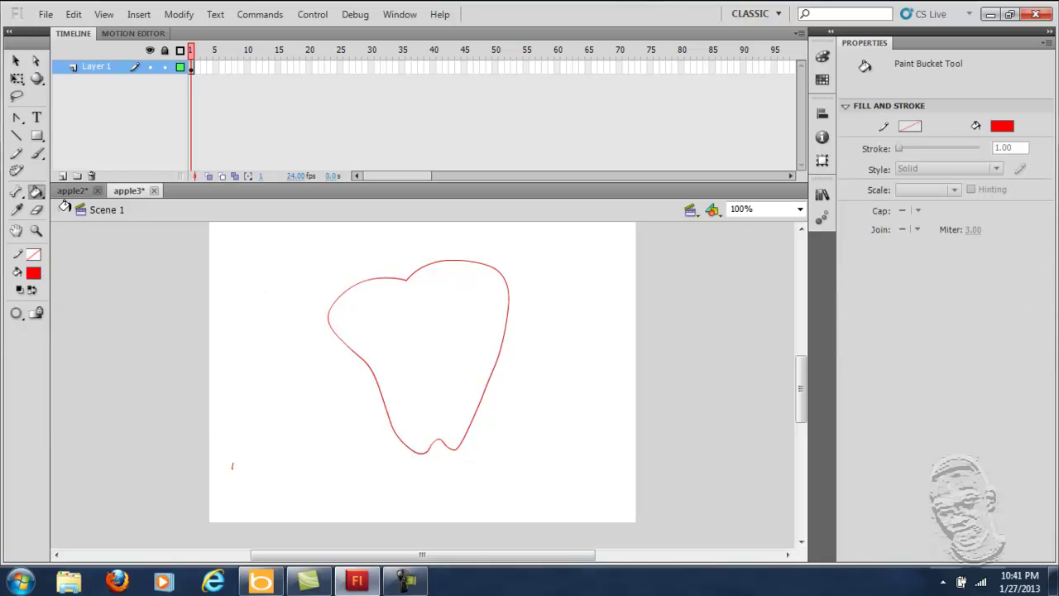
{"action": "left_click", "coordinate": [403, 317]}
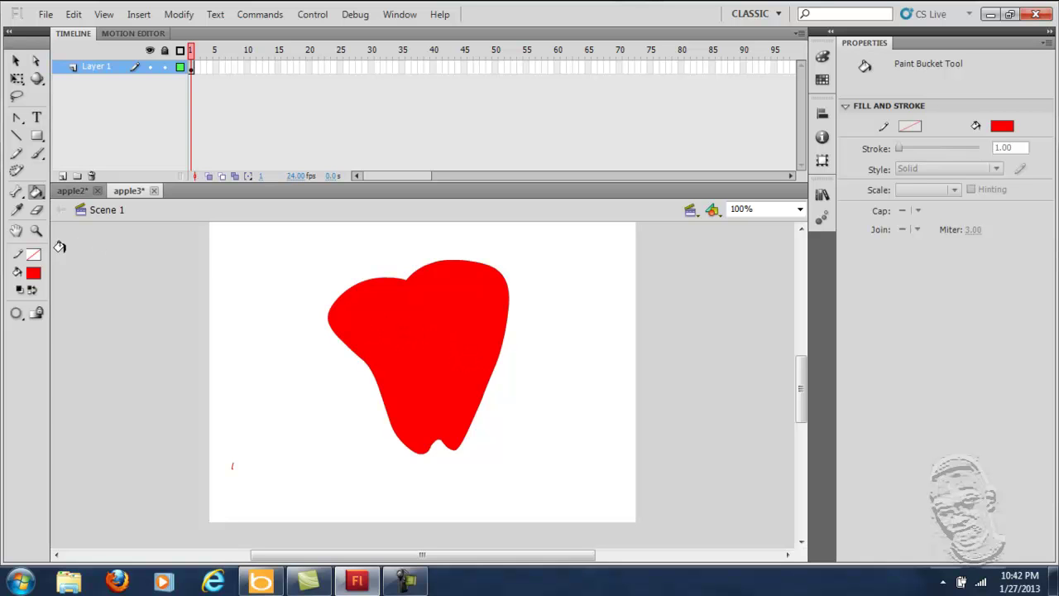
{"action": "left_click", "coordinate": [34, 272]}
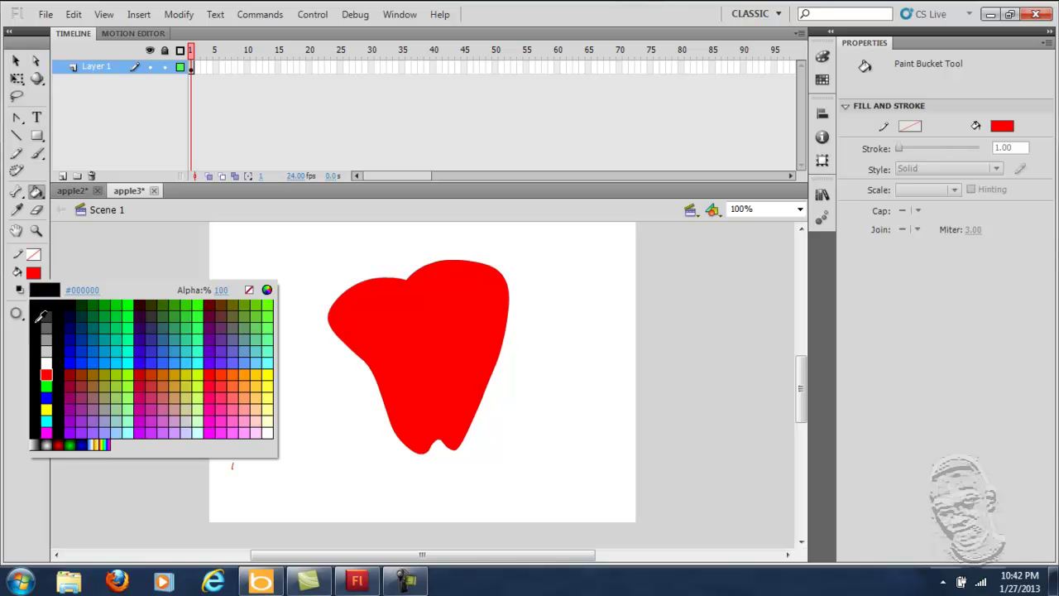
{"action": "left_click", "coordinate": [69, 442]}
{"action": "left_click", "coordinate": [34, 273]}
{"action": "left_click", "coordinate": [37, 287]}
{"action": "left_click", "coordinate": [34, 273]}
{"action": "left_click", "coordinate": [53, 442]}
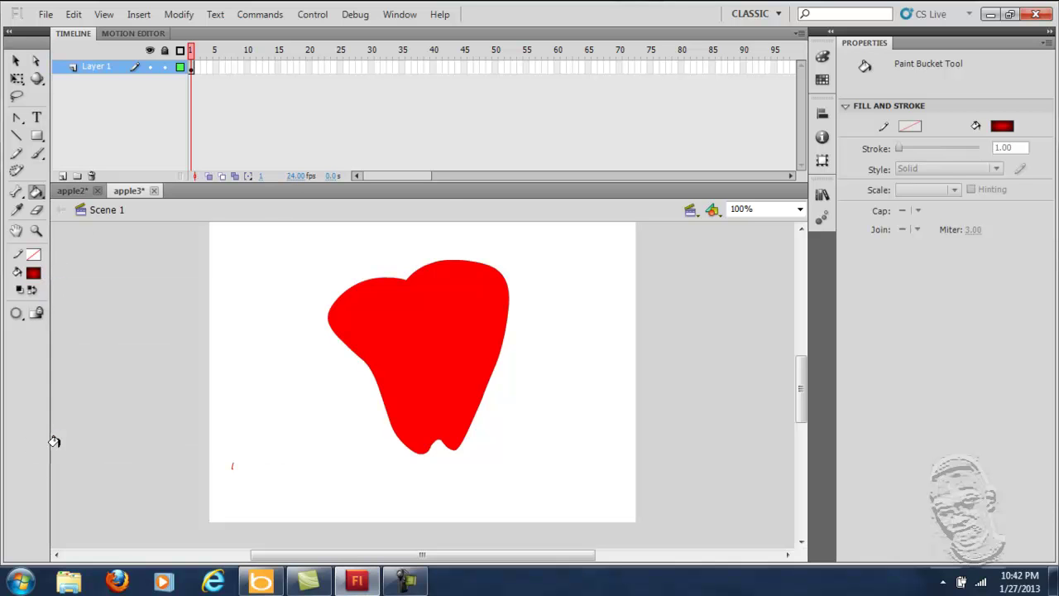
{"action": "left_click", "coordinate": [391, 318]}
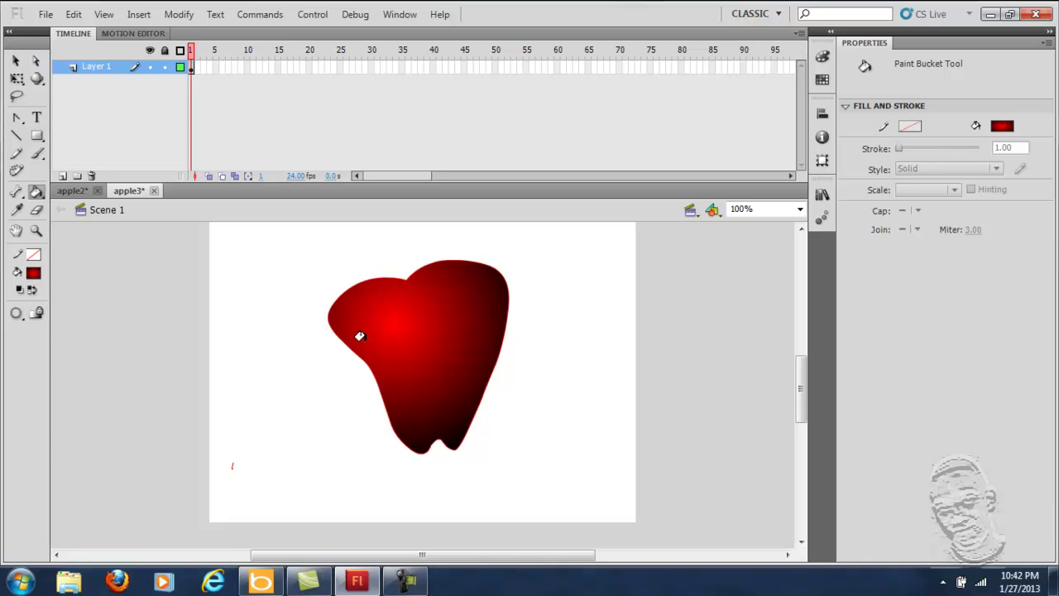
Step: Recolor the radial gradient's start stop to orange-red #FF3300 and its end stop to red #FF0000
{"action": "left_click", "coordinate": [821, 80]}
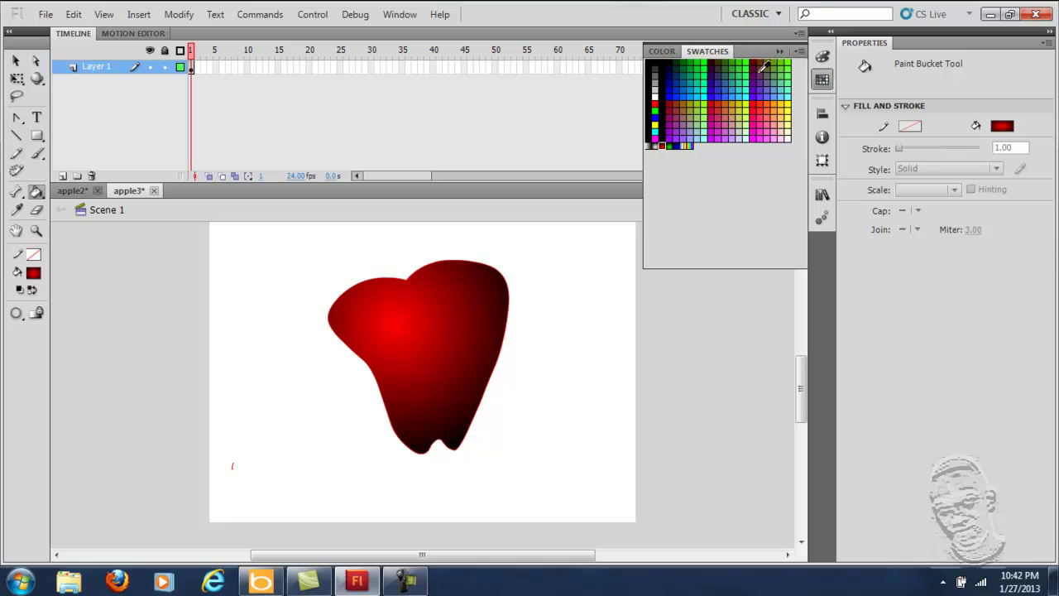
{"action": "left_click", "coordinate": [663, 52]}
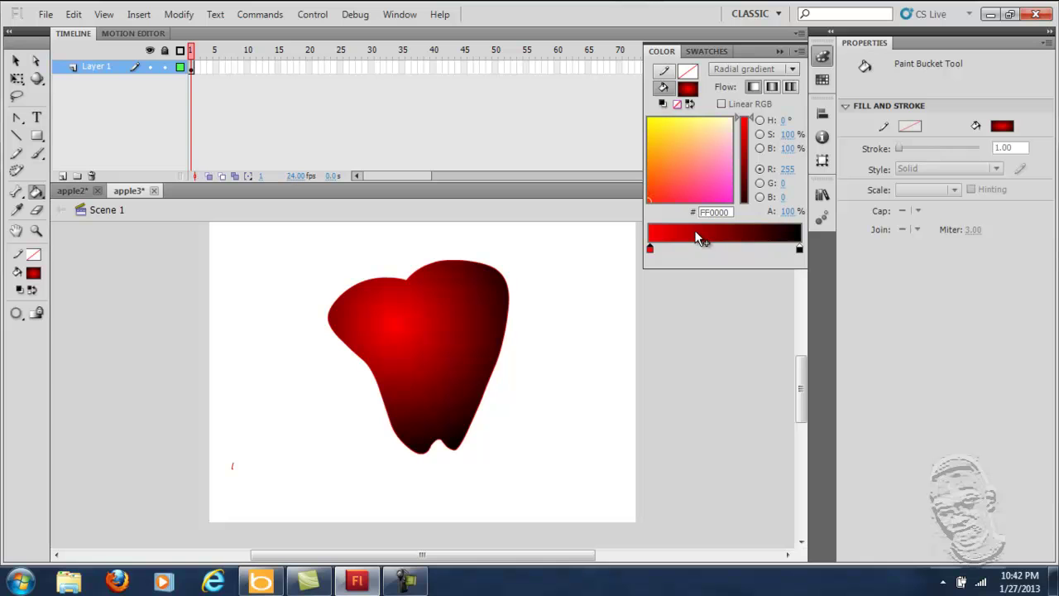
{"action": "double_click", "coordinate": [650, 248]}
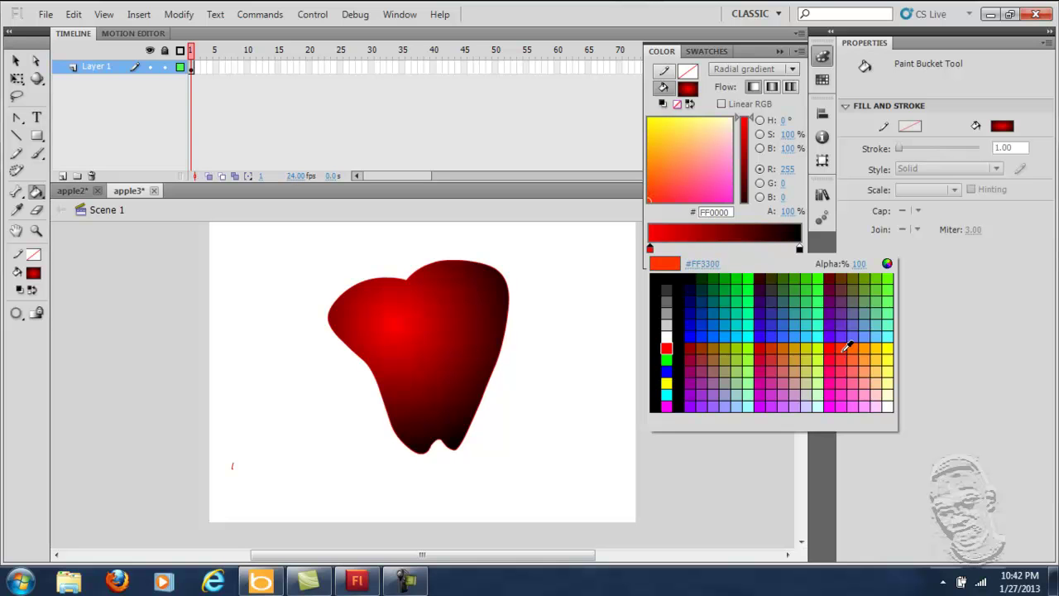
{"action": "left_click", "coordinate": [848, 346]}
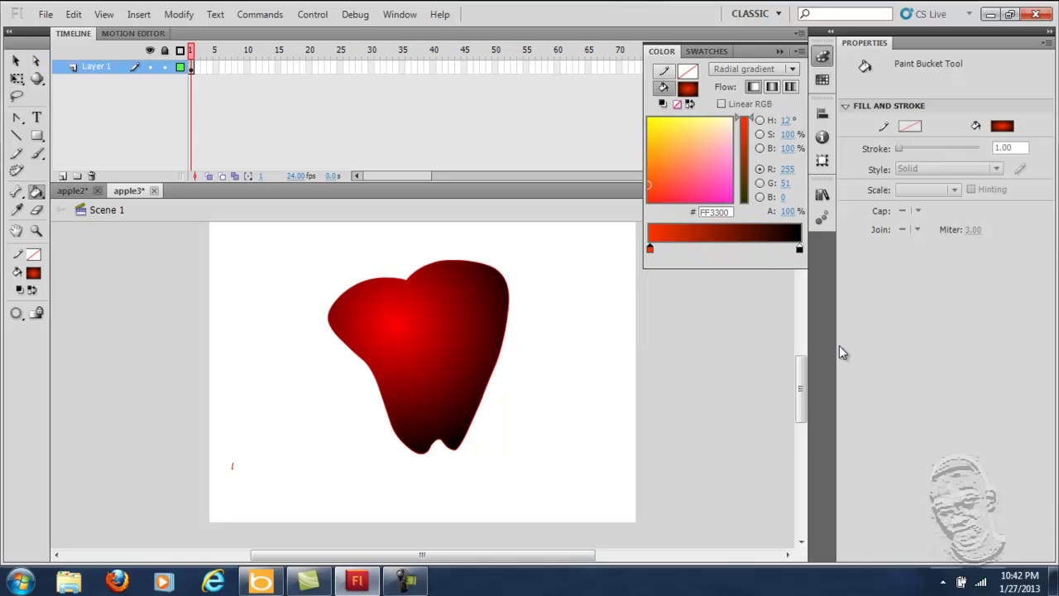
{"action": "double_click", "coordinate": [799, 250]}
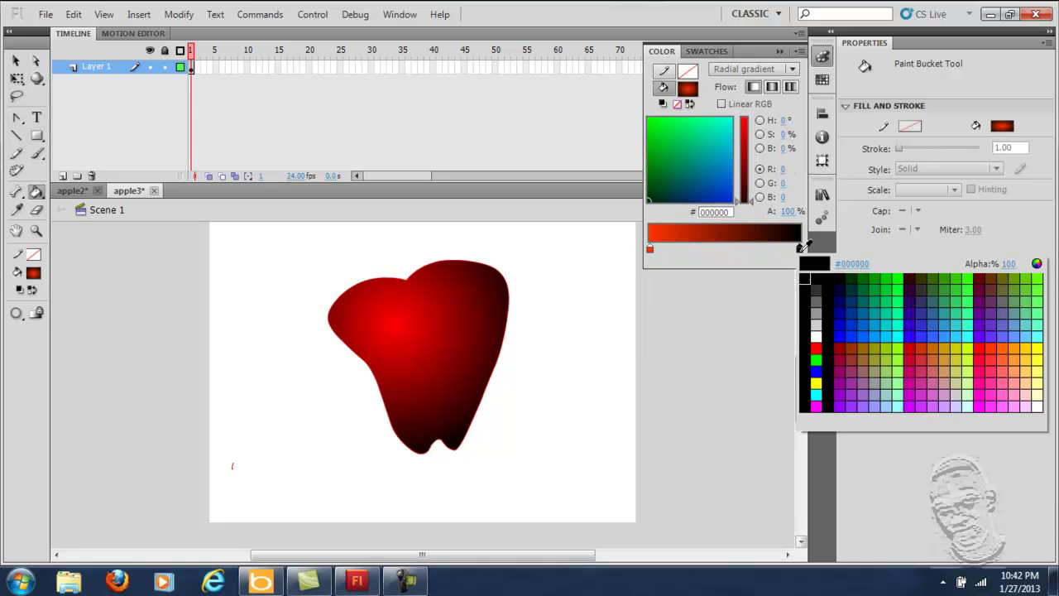
{"action": "left_click", "coordinate": [820, 347]}
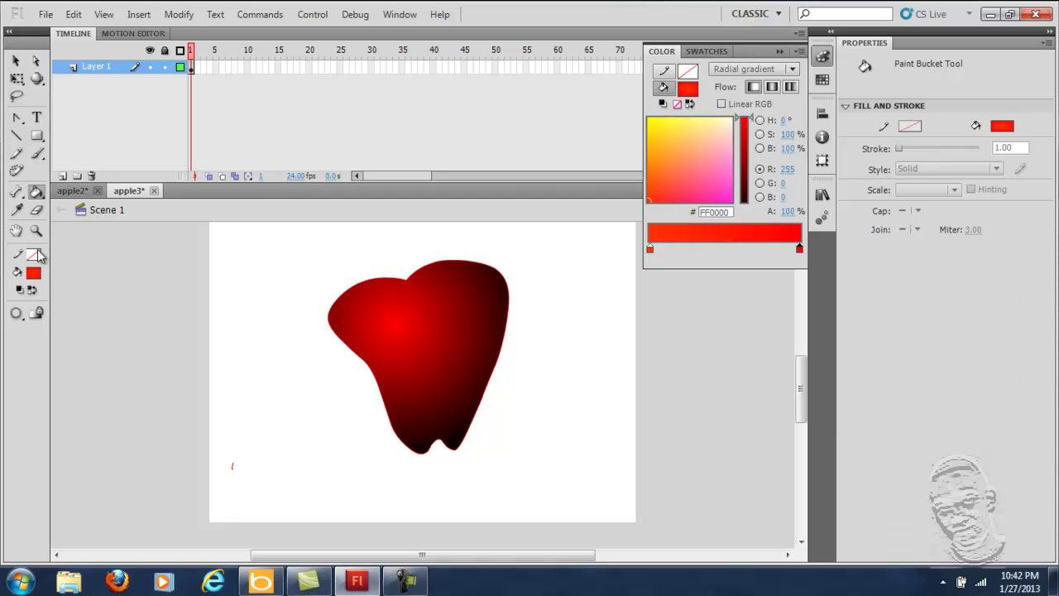
Step: Fill the apple with the edited orange-red to red gradient, centered near the notch between its lobes
{"action": "left_click", "coordinate": [37, 193]}
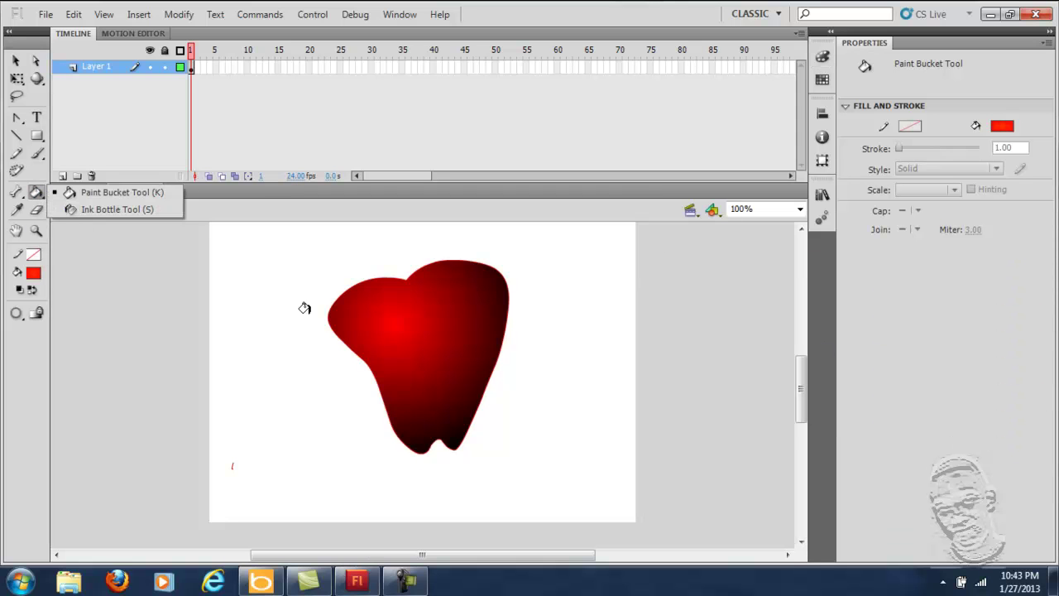
{"action": "left_click", "coordinate": [395, 318]}
{"action": "left_click", "coordinate": [395, 318]}
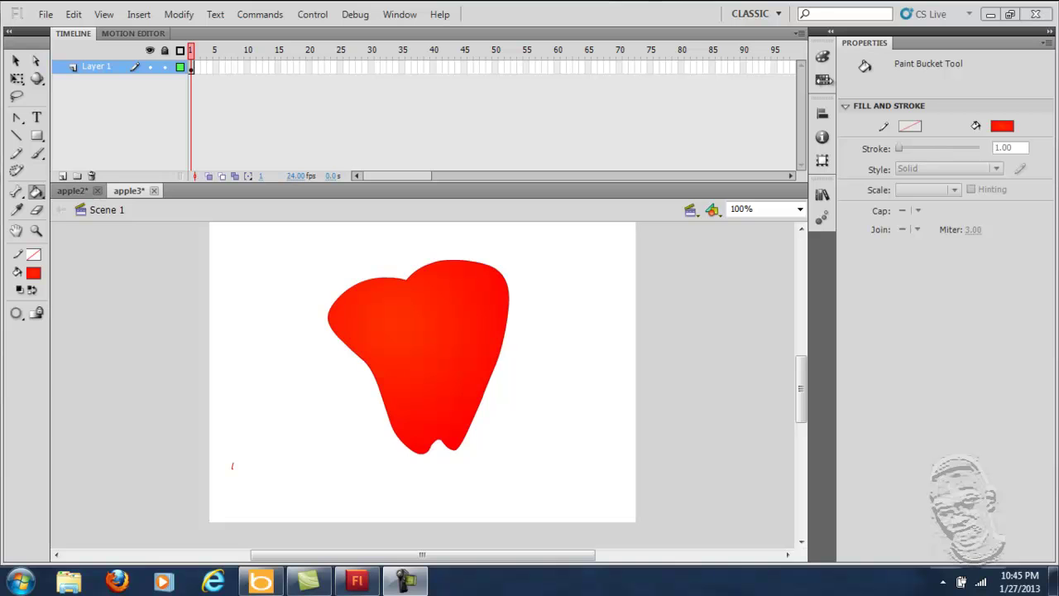
Step: Add two intermediate color stops to the radial gradient and set the inner one to red #FF0000
{"action": "left_click", "coordinate": [16, 60]}
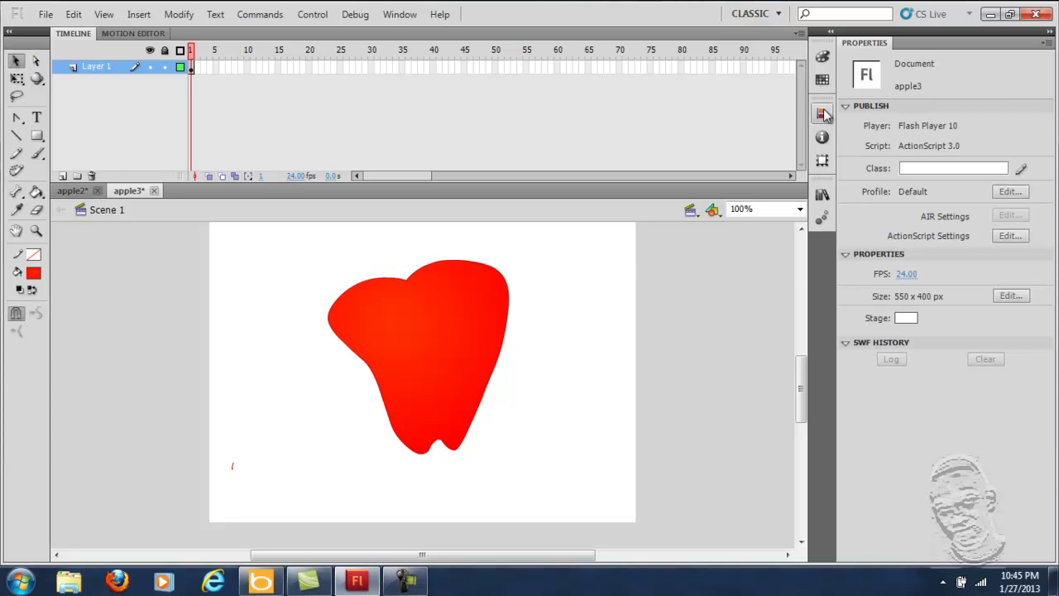
{"action": "left_click", "coordinate": [822, 79]}
{"action": "left_click", "coordinate": [822, 56]}
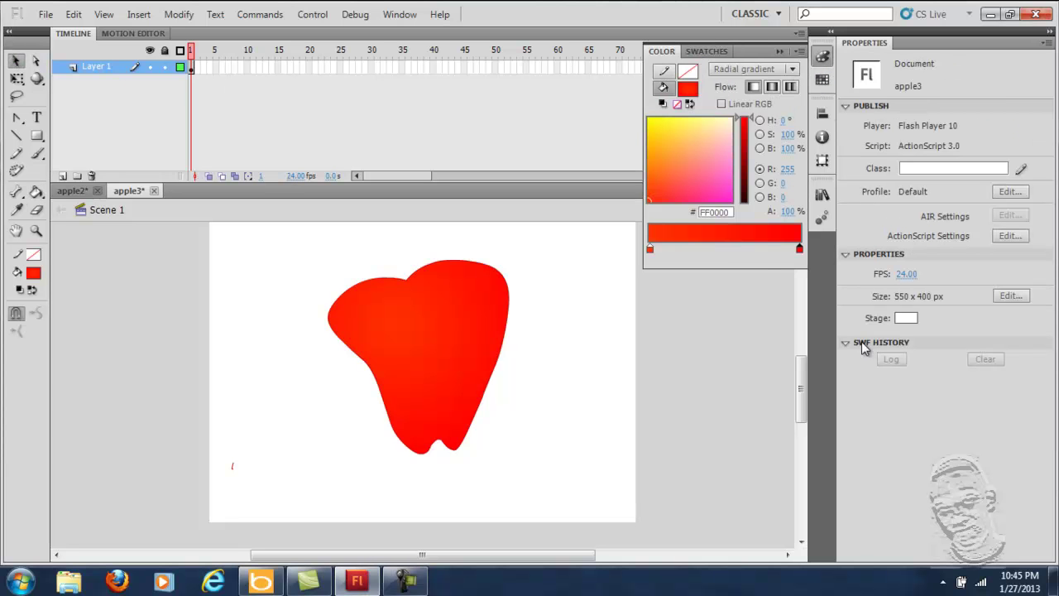
{"action": "left_click", "coordinate": [755, 245]}
{"action": "left_click", "coordinate": [693, 247]}
{"action": "left_click", "coordinate": [700, 246]}
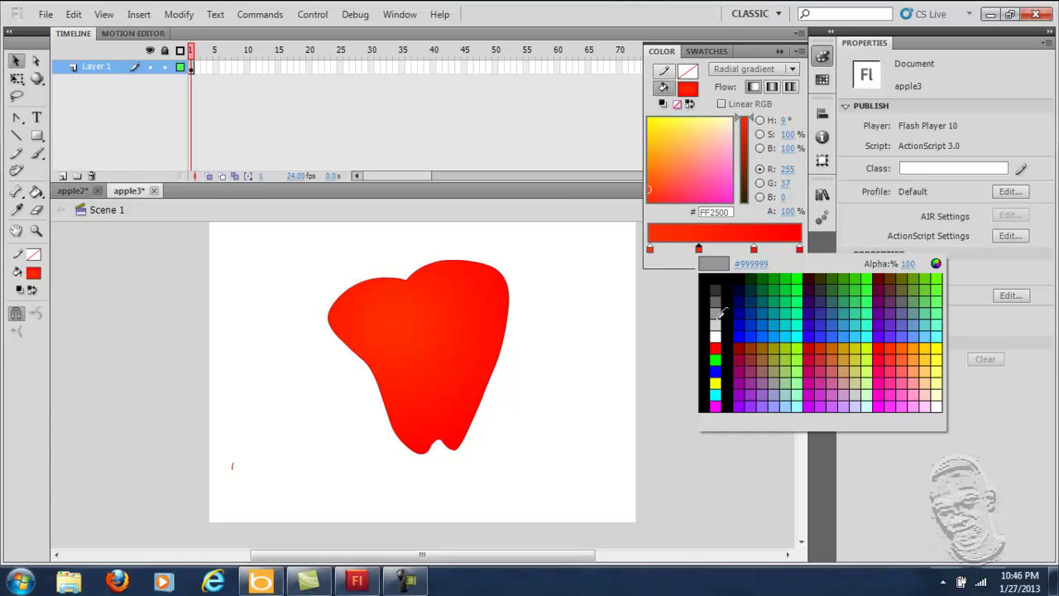
{"action": "left_click", "coordinate": [716, 348]}
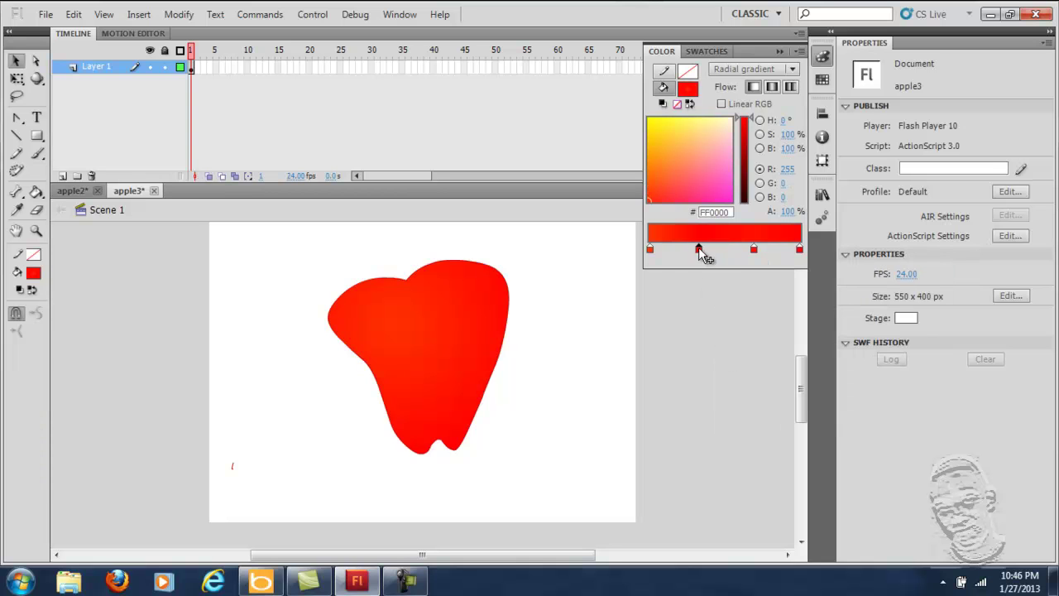
Step: Set the gradient's start stop to orange #FF6600 and shift the inner red stop slightly outward
{"action": "left_click", "coordinate": [650, 248]}
{"action": "left_click", "coordinate": [650, 249]}
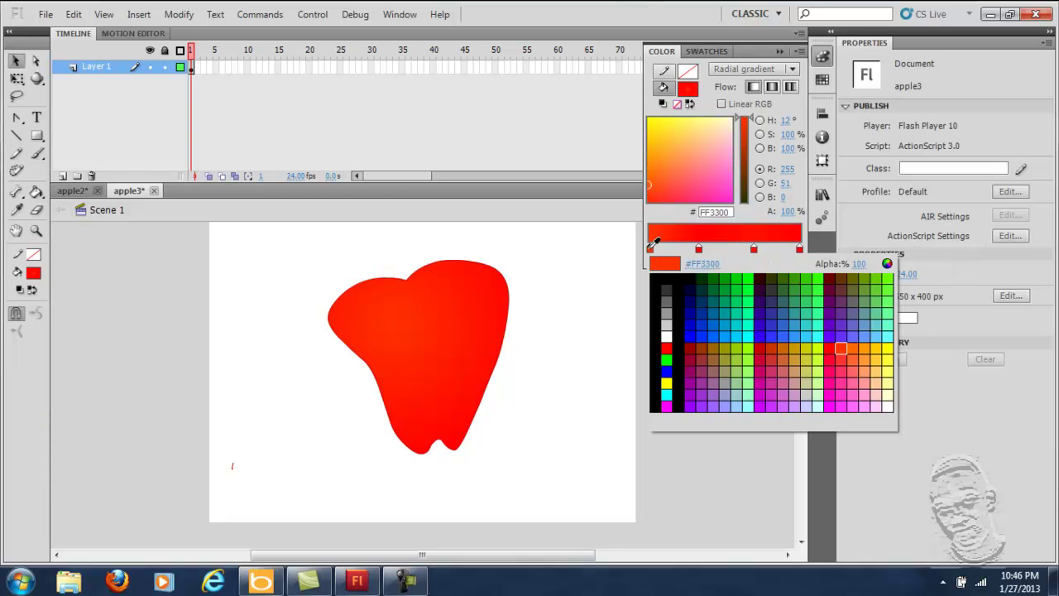
{"action": "left_click", "coordinate": [850, 351]}
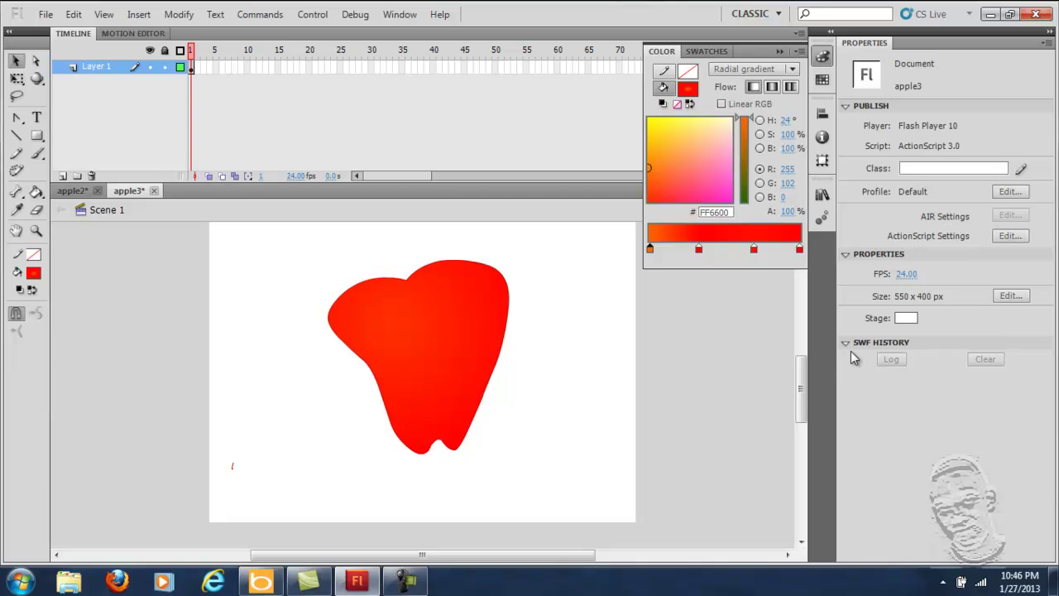
{"action": "left_click_drag", "start_coordinate": [699, 249], "coordinate": [704, 249]}
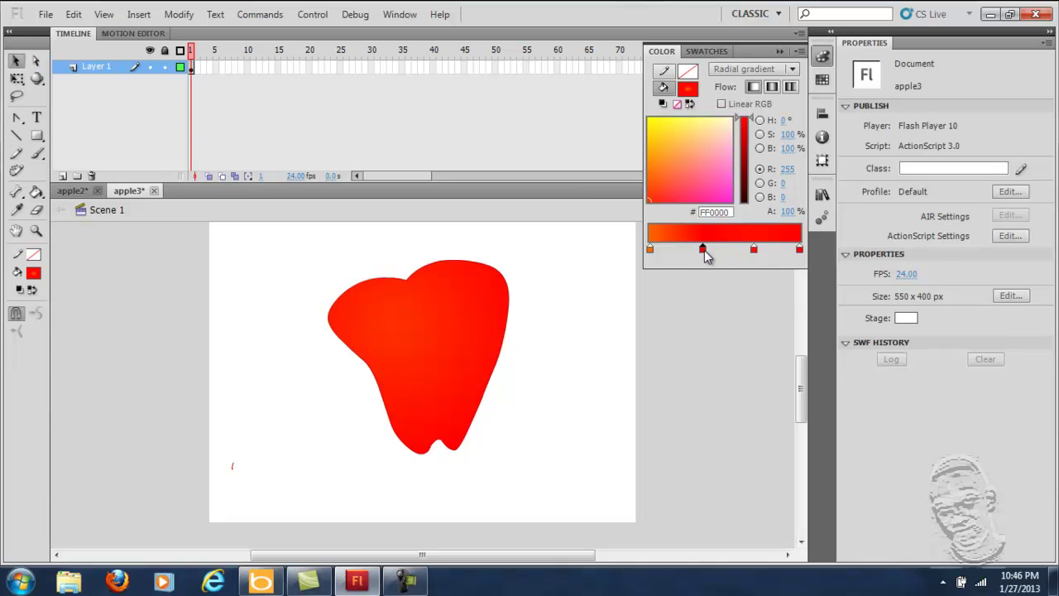
Step: Set the gradient's third color stop to dark brown #663300 and lighten it to #7E3300
{"action": "double_click", "coordinate": [800, 250]}
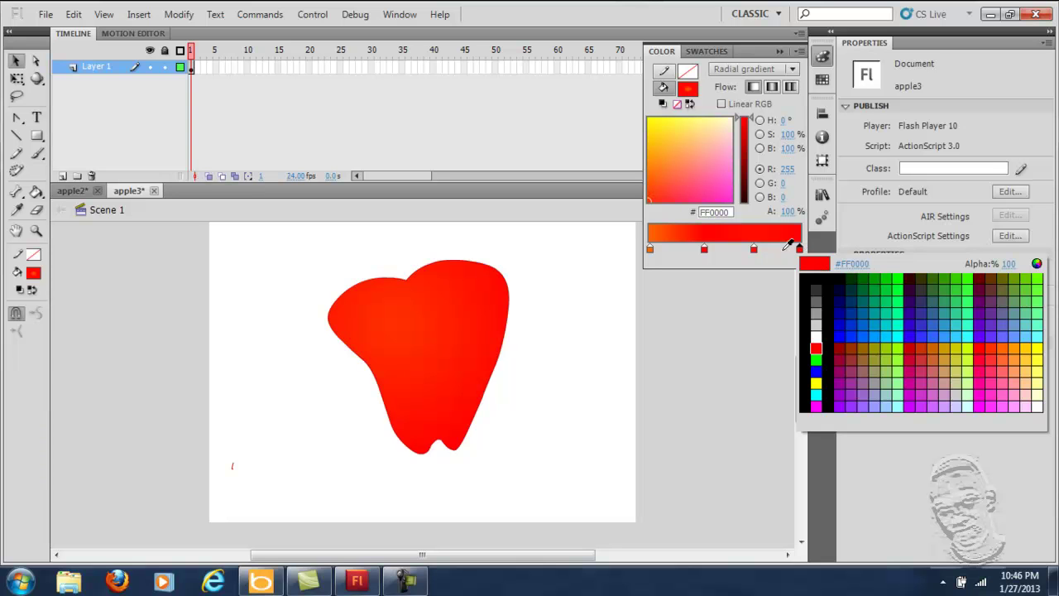
{"action": "left_click", "coordinate": [754, 249]}
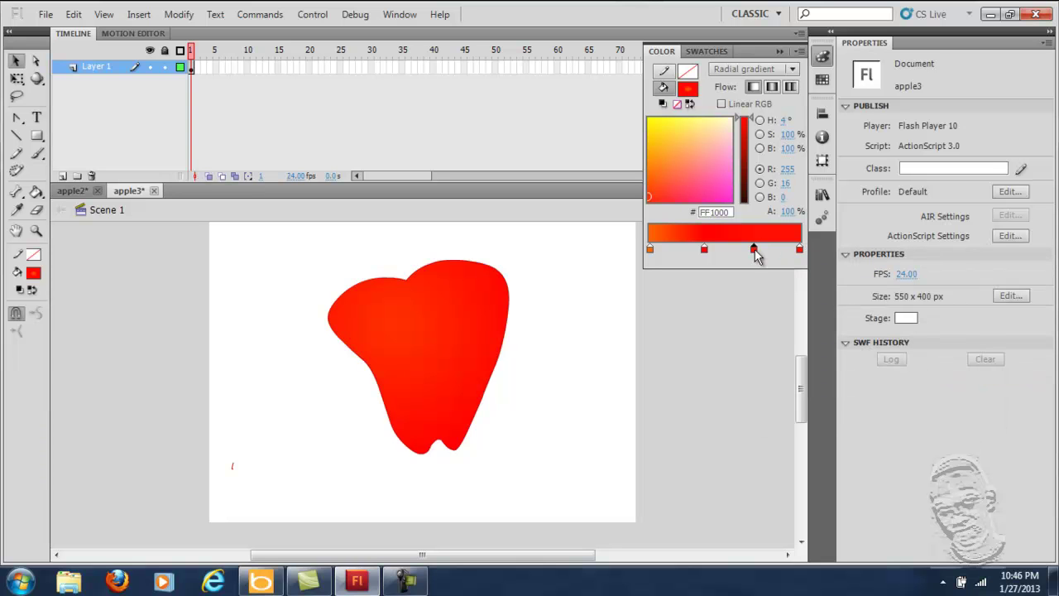
{"action": "double_click", "coordinate": [755, 250]}
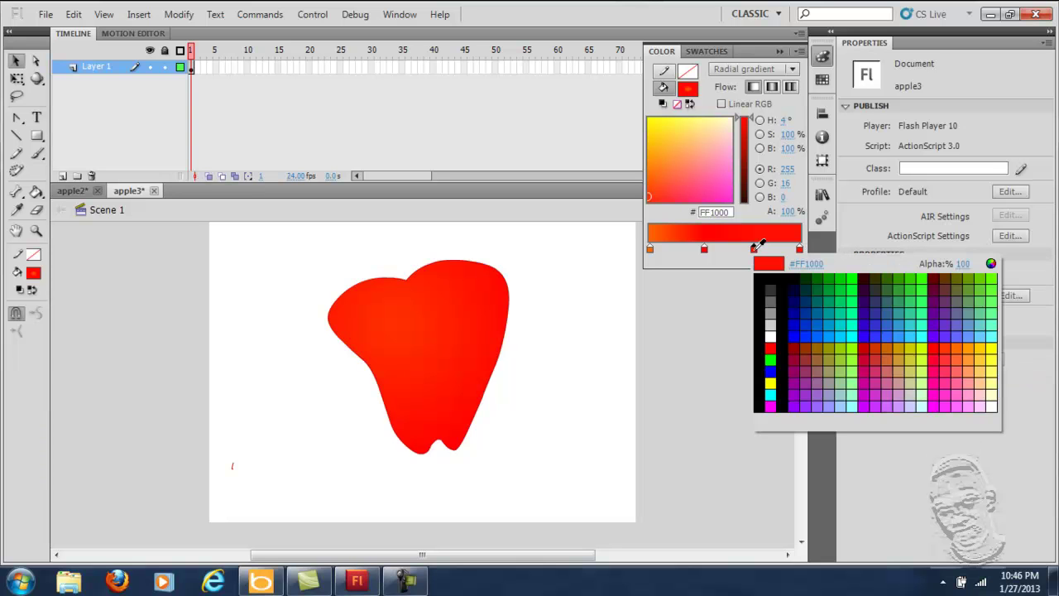
{"action": "left_click", "coordinate": [947, 278]}
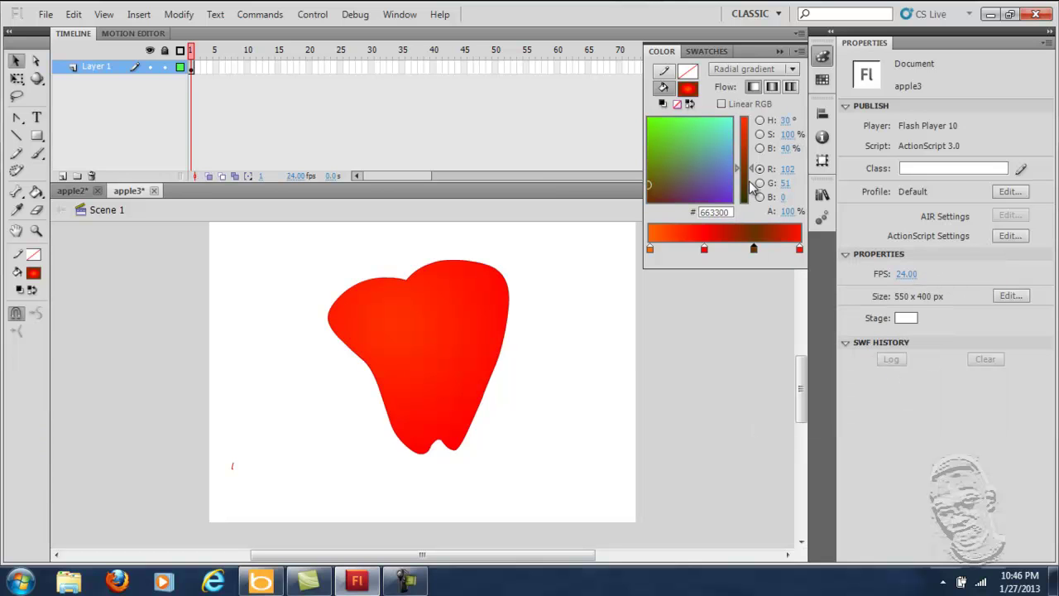
{"action": "left_click_drag", "start_coordinate": [754, 166], "coordinate": [754, 159]}
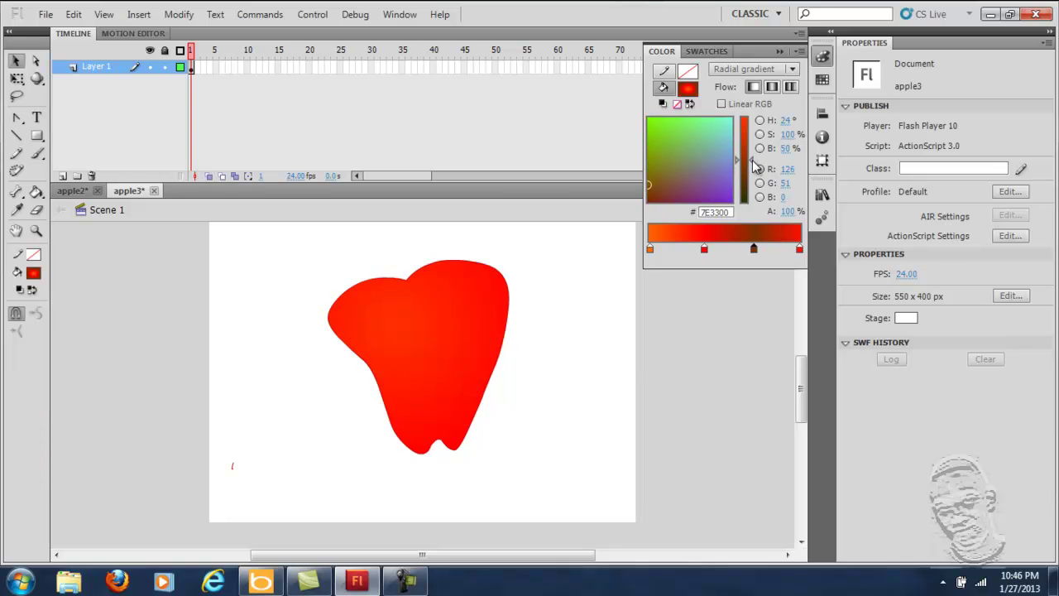
Step: Fill the apple with the four-color gradient using the Paint Bucket, placing the orange highlight in its upper-left lobe
{"action": "left_click", "coordinate": [36, 191]}
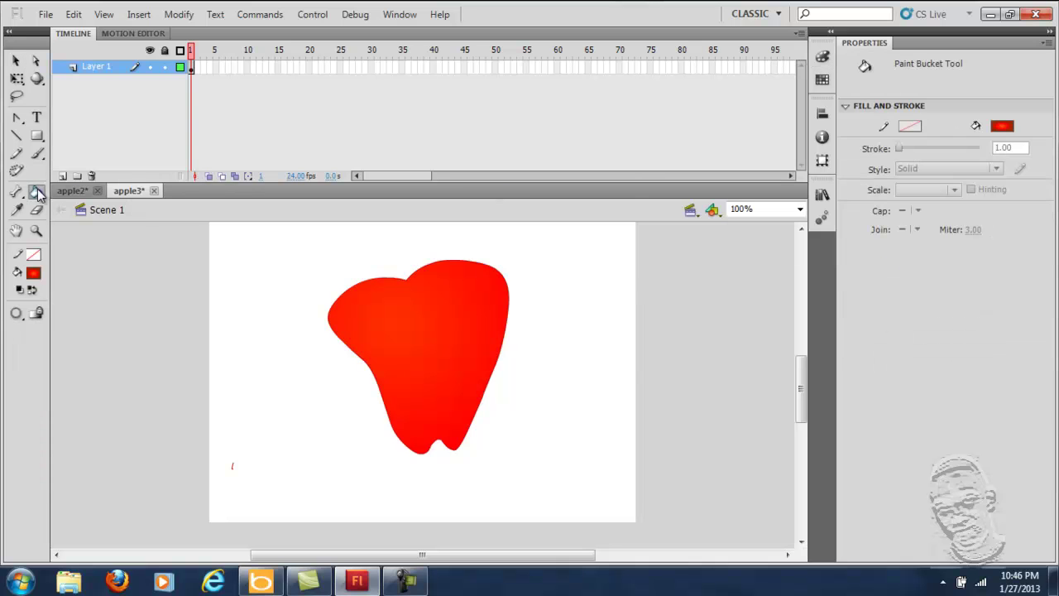
{"action": "left_click", "coordinate": [368, 314]}
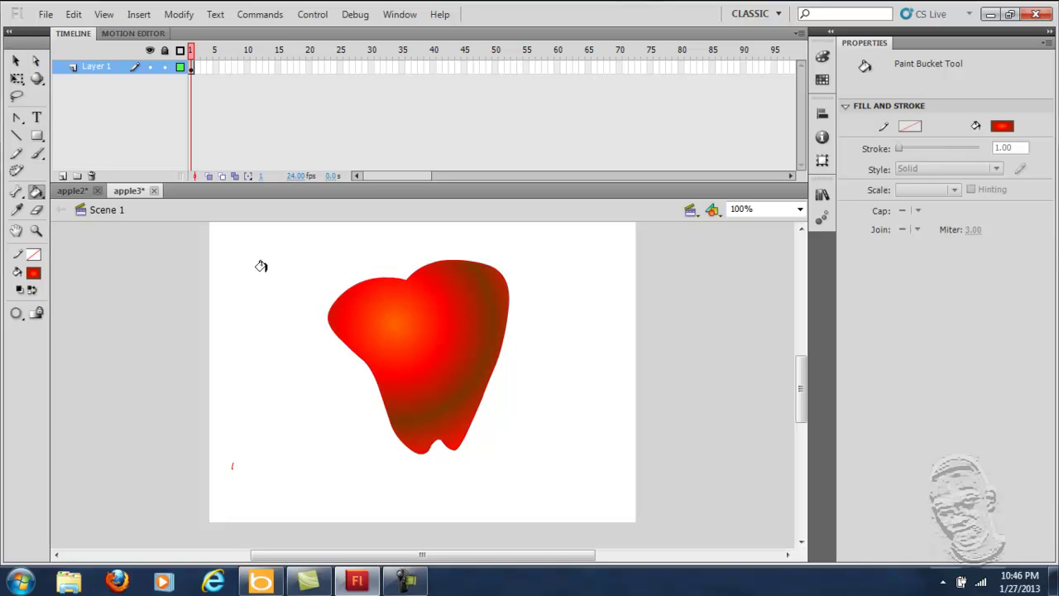
{"action": "left_click", "coordinate": [353, 298]}
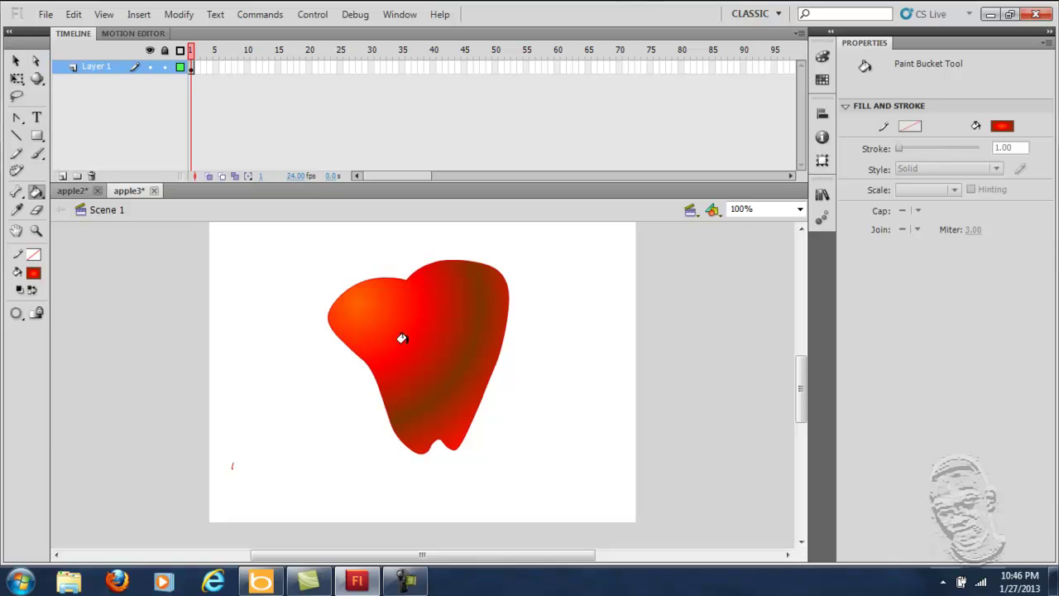
Step: Try different shades for the gradient's third color stop and settle on dark brown #663300
{"action": "left_click", "coordinate": [822, 79]}
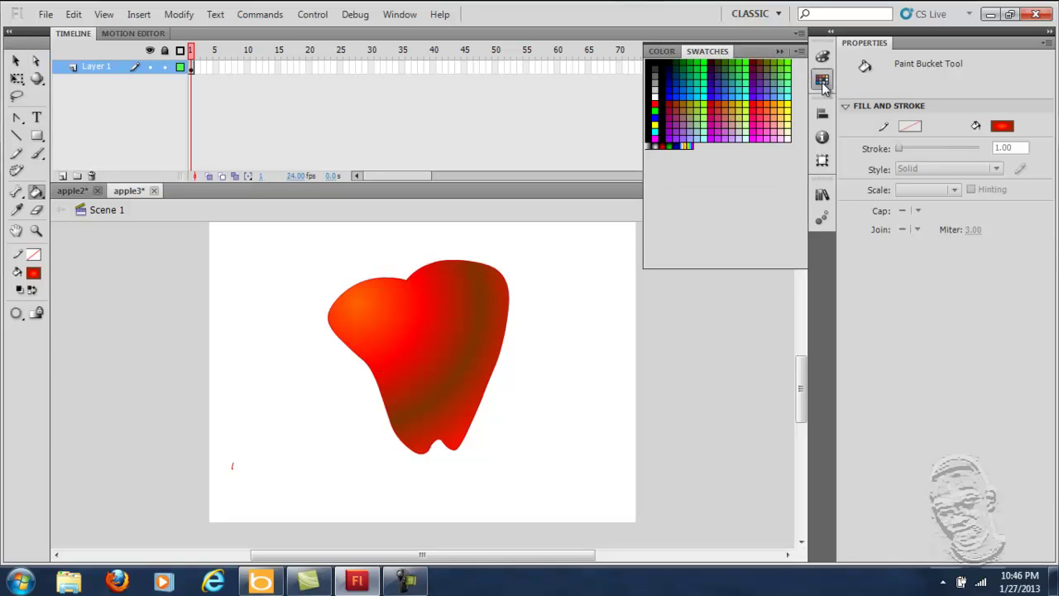
{"action": "left_click", "coordinate": [662, 51]}
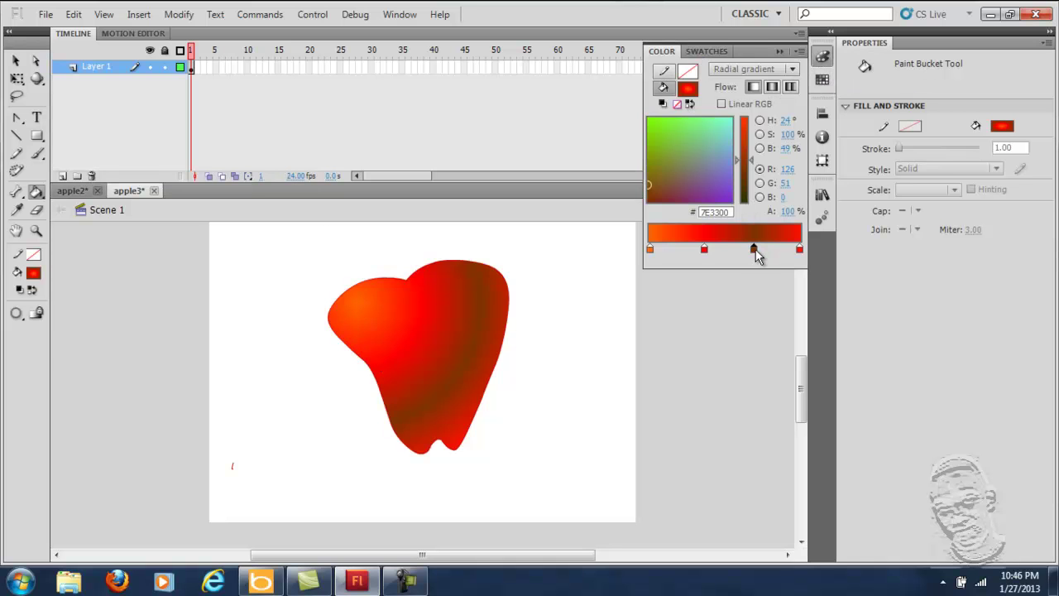
{"action": "double_click", "coordinate": [754, 248]}
{"action": "left_click", "coordinate": [755, 165]}
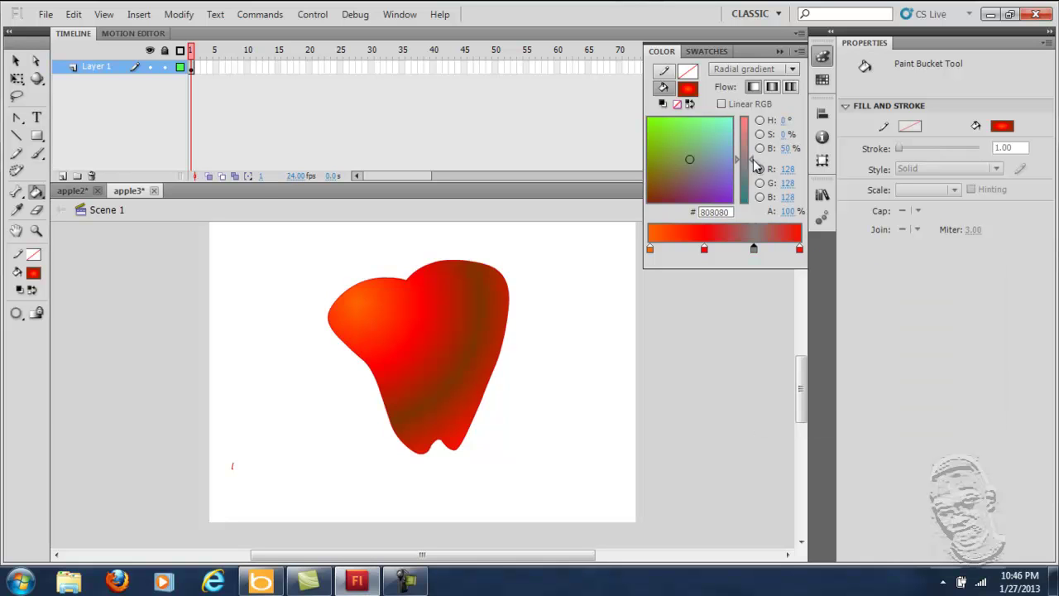
{"action": "mouse_move", "coordinate": [755, 170]}
{"action": "left_mouse_down"}
{"action": "mouse_move", "coordinate": [756, 179]}
{"action": "mouse_move", "coordinate": [756, 134]}
{"action": "mouse_move", "coordinate": [756, 149]}
{"action": "left_mouse_up"}
{"action": "double_click", "coordinate": [754, 249]}
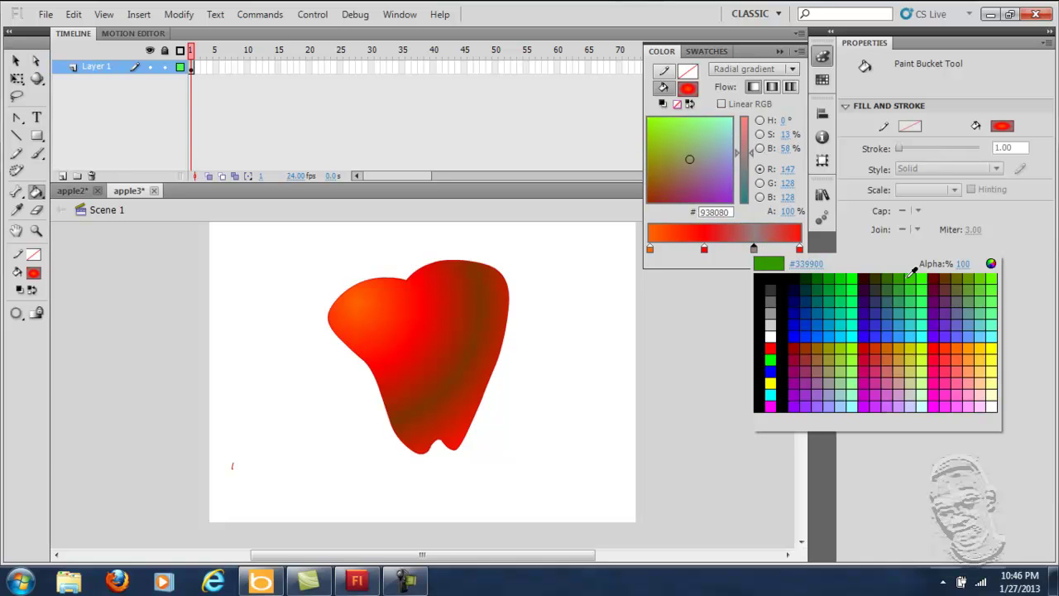
{"action": "left_click", "coordinate": [952, 279]}
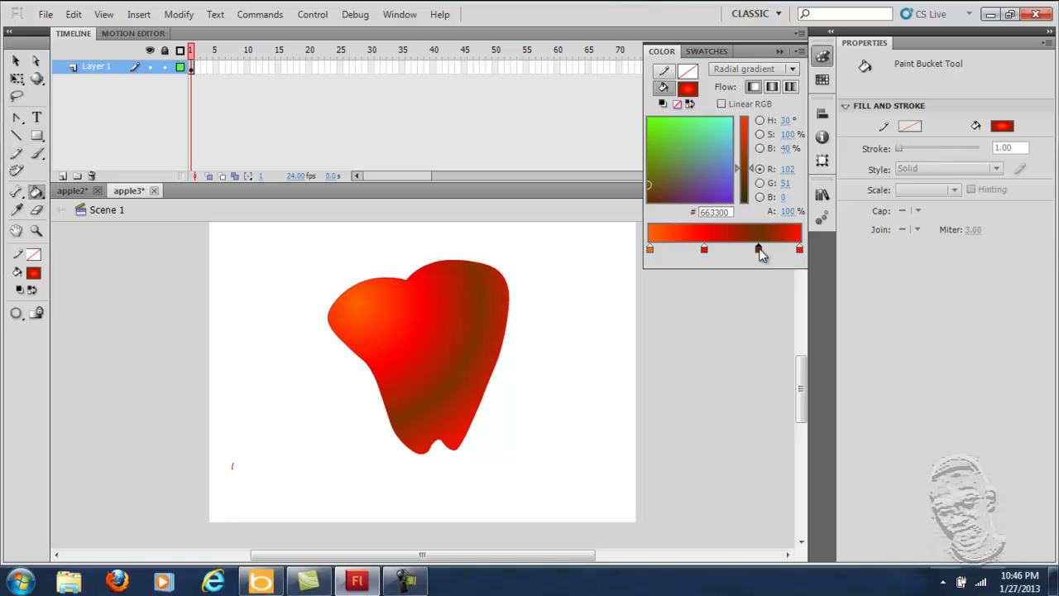
Step: Move the brown and inner red gradient stops farther outward and refill the apple from its upper-left lobe
{"action": "left_click_drag", "start_coordinate": [763, 247], "coordinate": [768, 248]}
{"action": "mouse_move", "coordinate": [704, 249]}
{"action": "left_mouse_down"}
{"action": "mouse_move", "coordinate": [764, 248]}
{"action": "mouse_move", "coordinate": [715, 250]}
{"action": "left_mouse_up"}
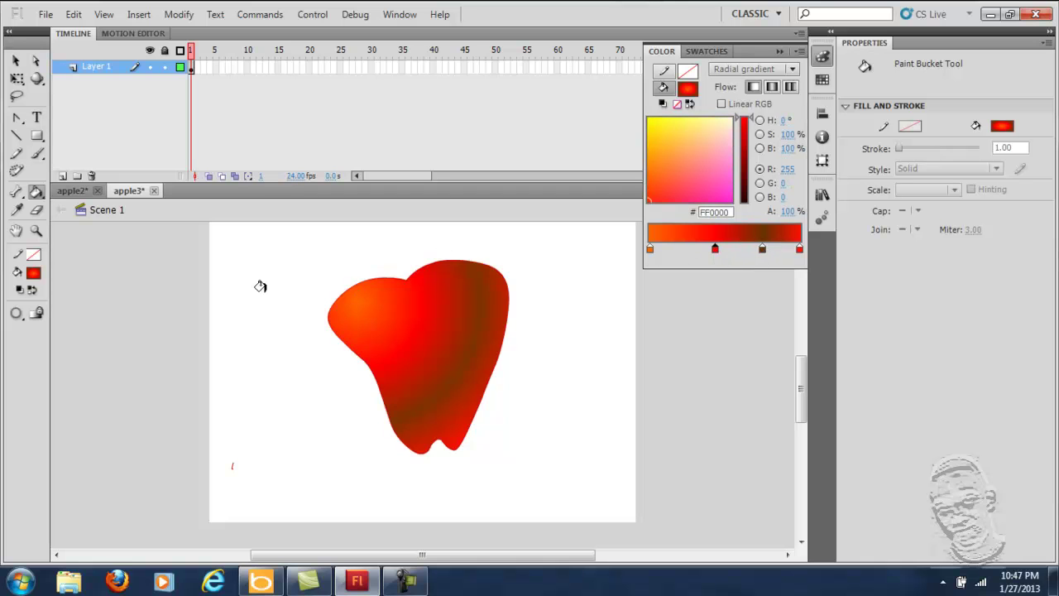
{"action": "left_click", "coordinate": [371, 306]}
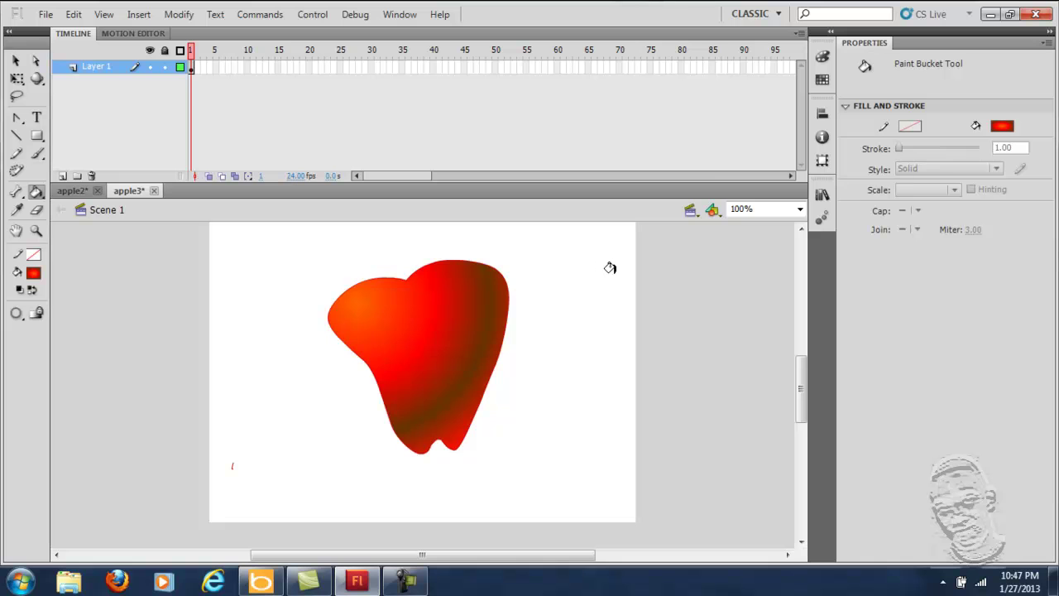
Step: Shift the gradient's brown third color stop slightly inward and recolor it to red #FF0000
{"action": "left_click", "coordinate": [822, 81]}
{"action": "left_click", "coordinate": [822, 57]}
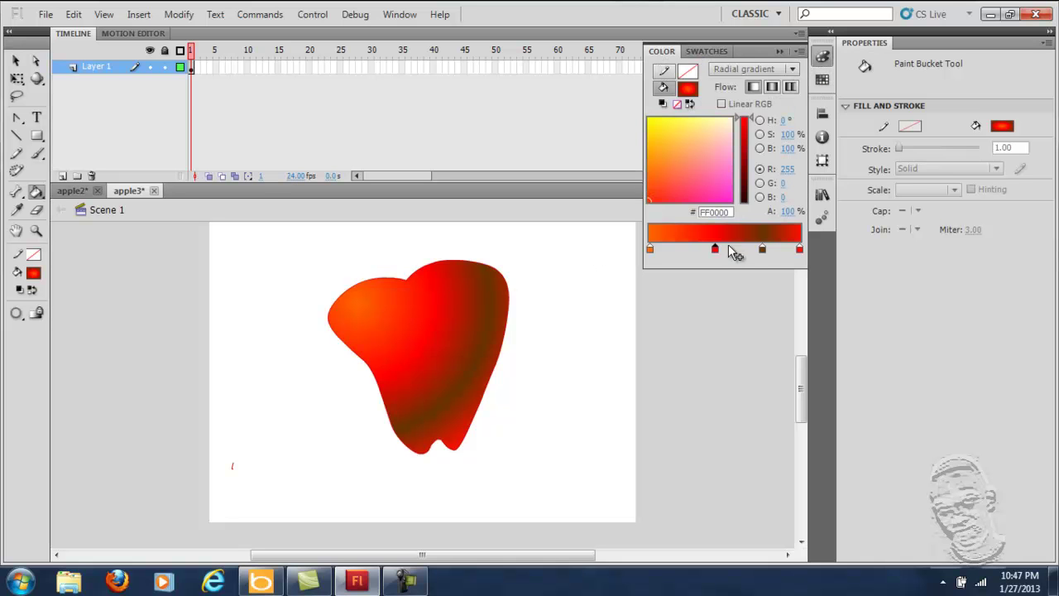
{"action": "left_click", "coordinate": [760, 249]}
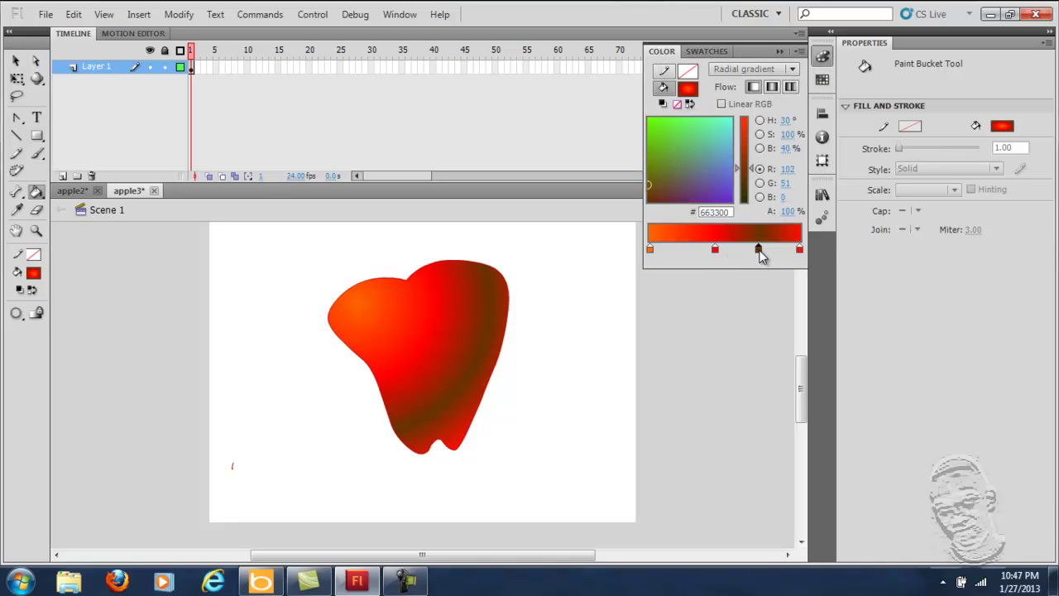
{"action": "left_click", "coordinate": [760, 250]}
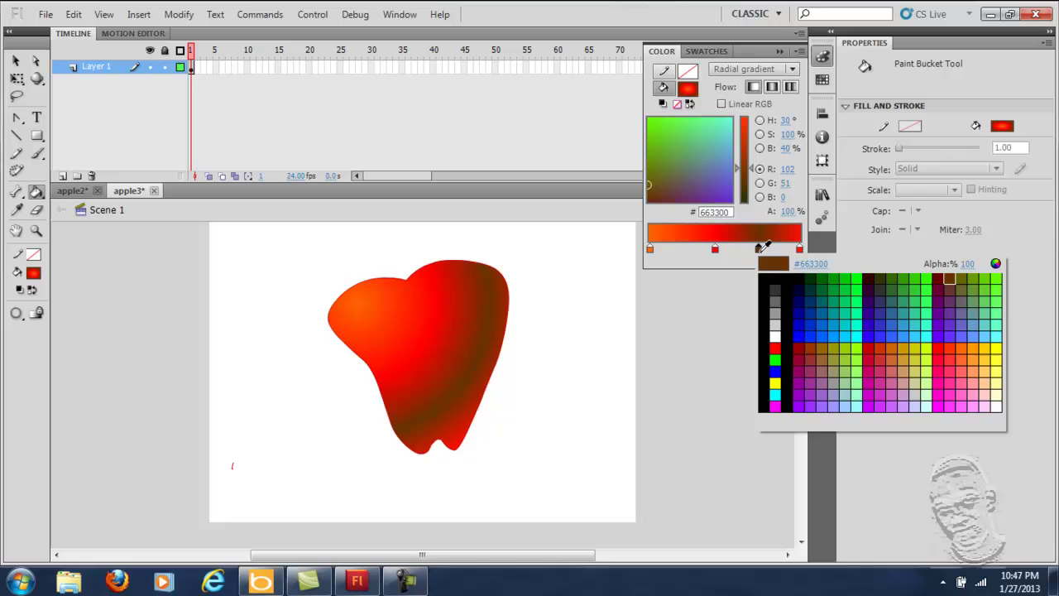
{"action": "left_click", "coordinate": [943, 349]}
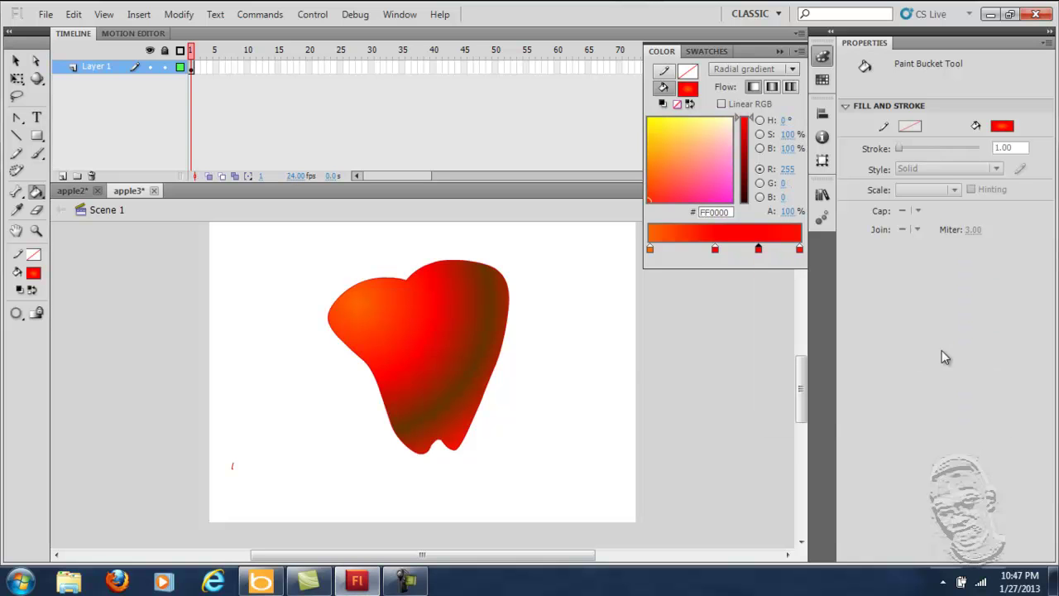
{"action": "double_click", "coordinate": [758, 248]}
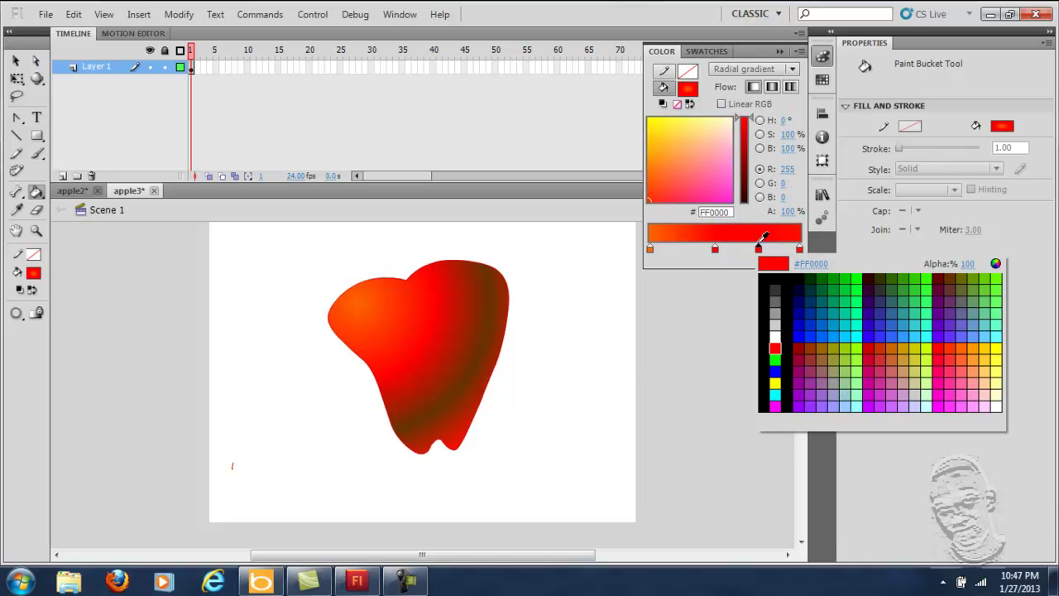
{"action": "left_click", "coordinate": [759, 122]}
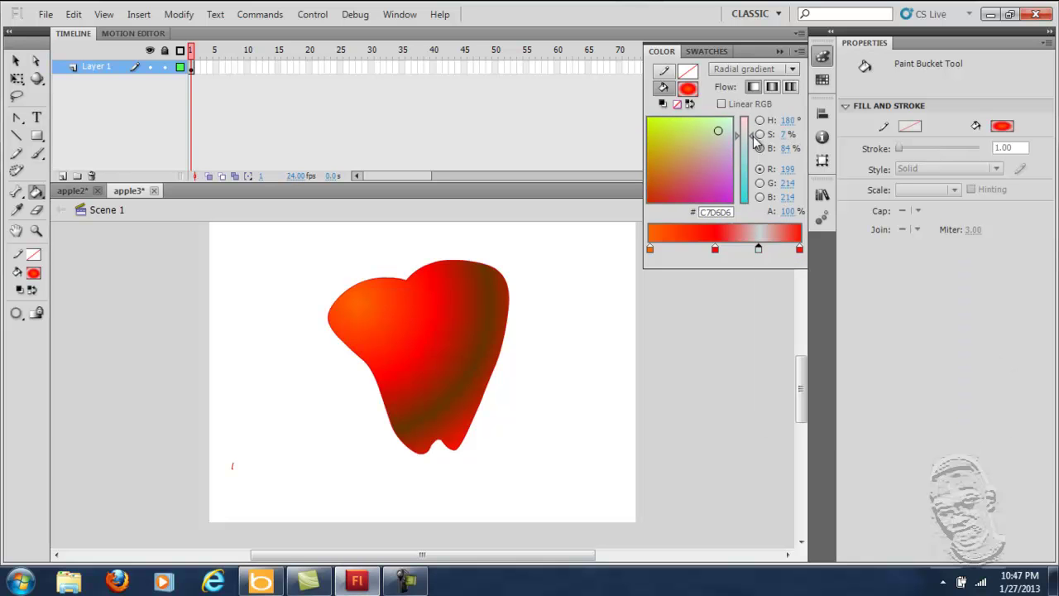
{"action": "left_click_drag", "start_coordinate": [754, 141], "coordinate": [752, 120]}
{"action": "double_click", "coordinate": [759, 249]}
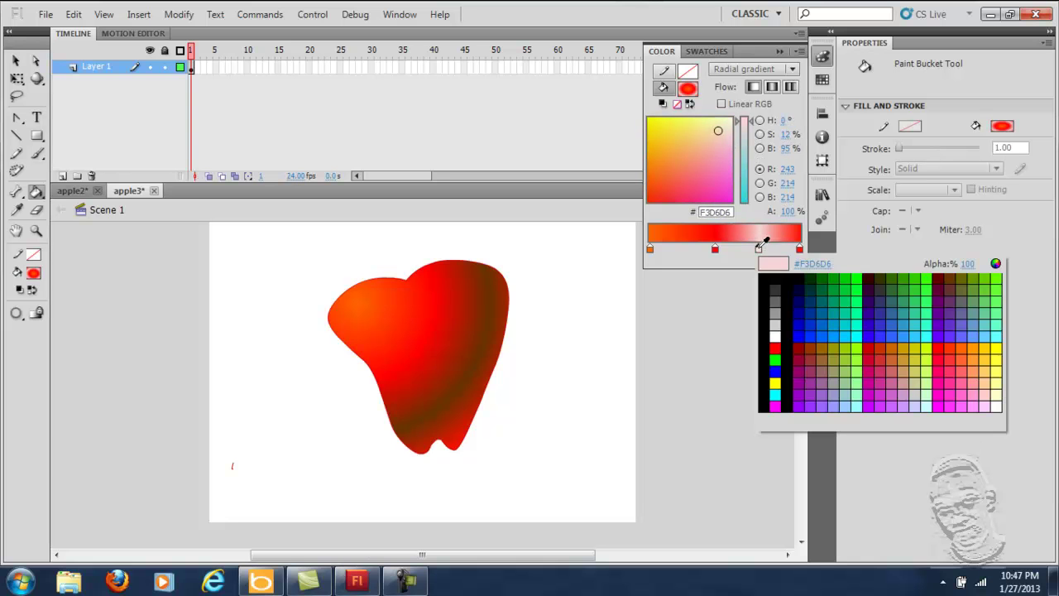
{"action": "left_click", "coordinate": [941, 349]}
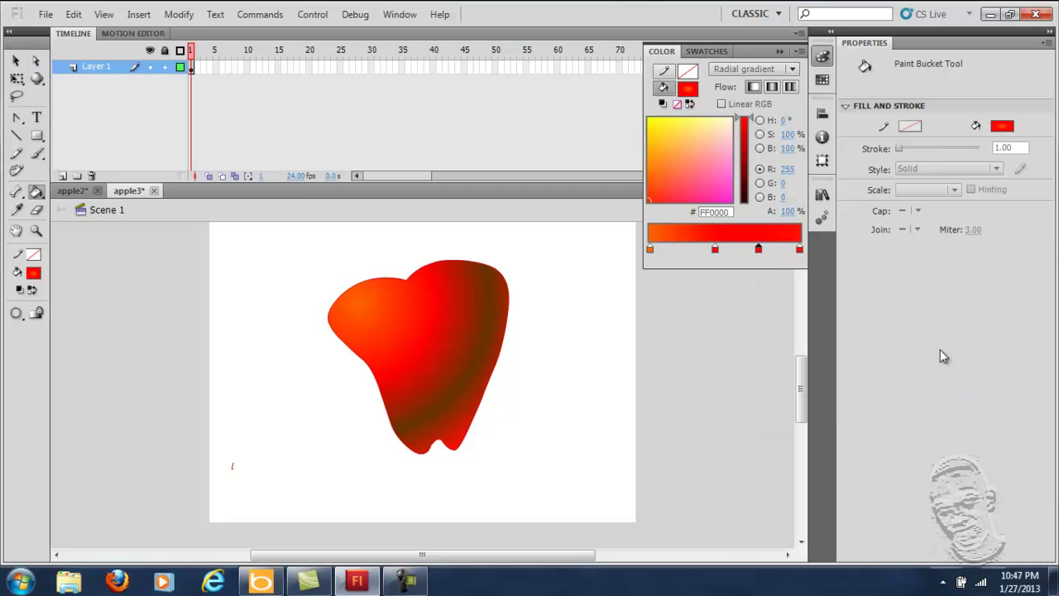
Step: Darken the gradient's third color stop to dark red #A30000 and refill the apple from its upper-left lobe
{"action": "left_click", "coordinate": [374, 303]}
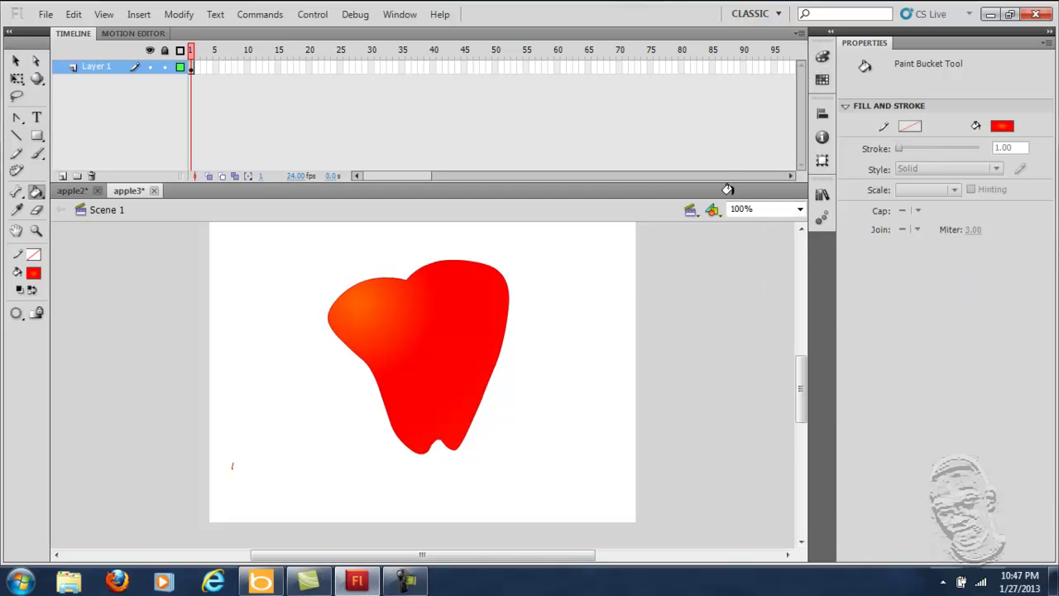
{"action": "left_click", "coordinate": [822, 80]}
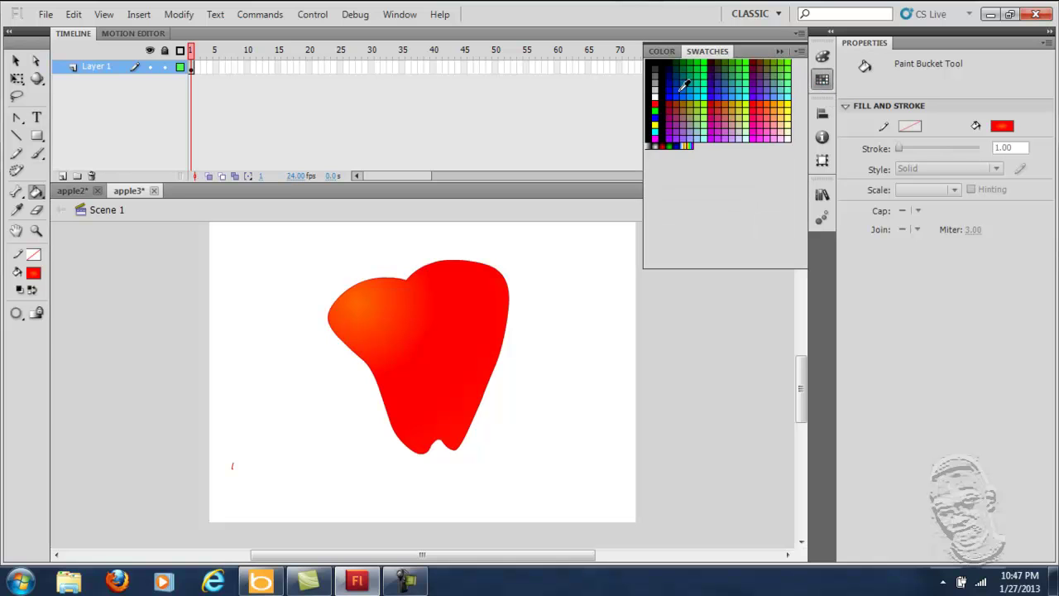
{"action": "left_click", "coordinate": [658, 53]}
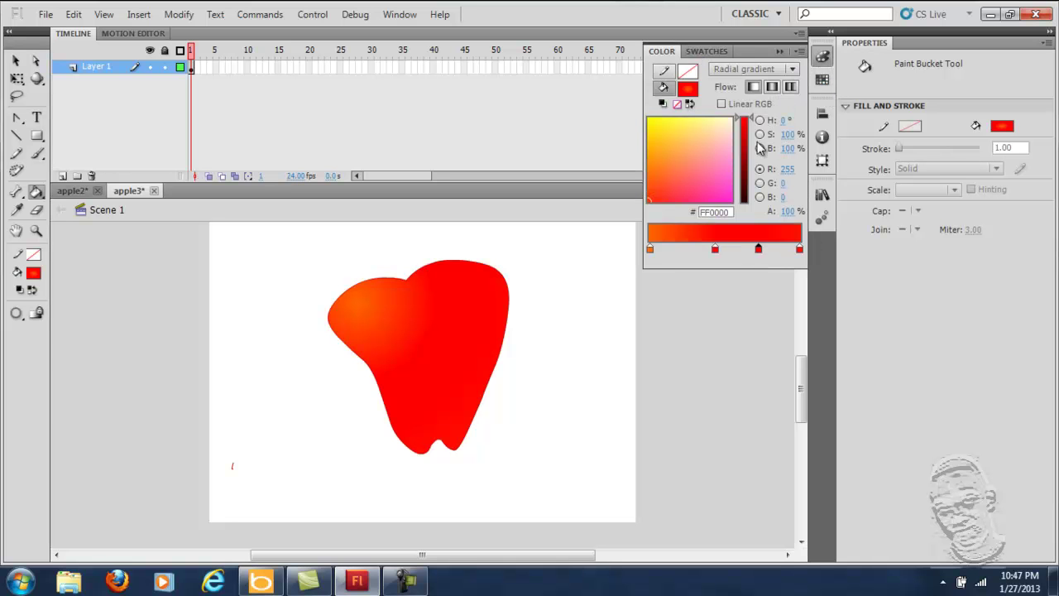
{"action": "left_click_drag", "start_coordinate": [755, 121], "coordinate": [754, 148]}
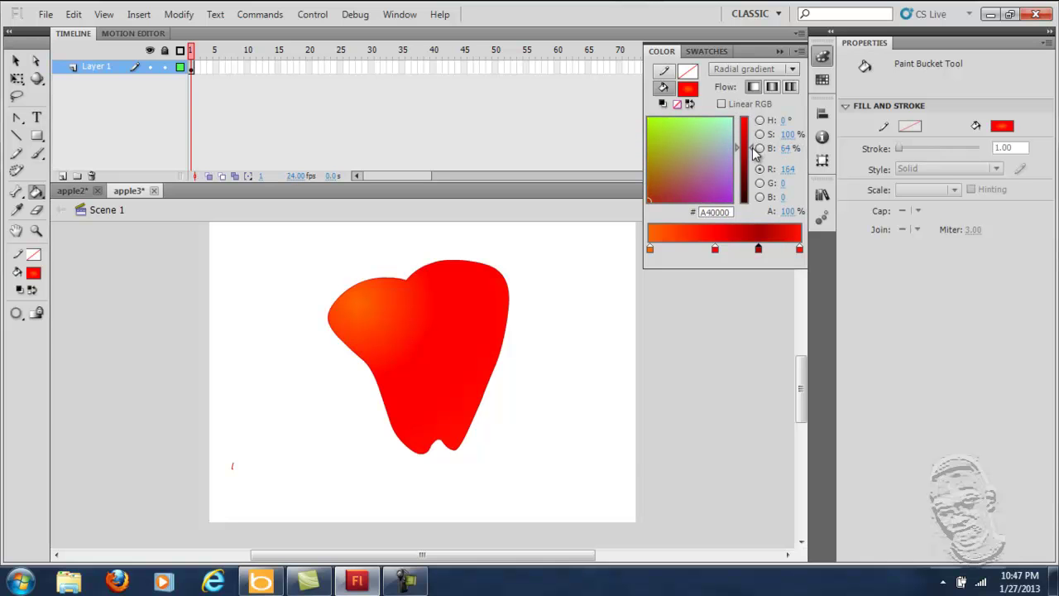
{"action": "left_click", "coordinate": [384, 308]}
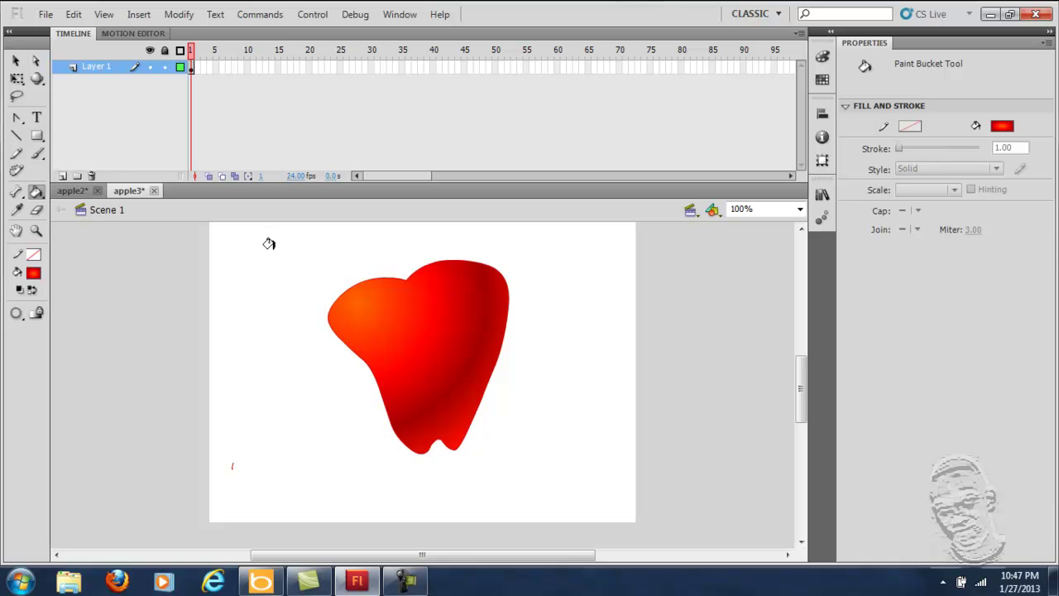
Step: Use the Gradient Transform tool to narrow the apple's gradient, tilt it slightly counterclockwise and shift its center slightly toward the apple's middle
{"action": "left_click", "coordinate": [18, 80]}
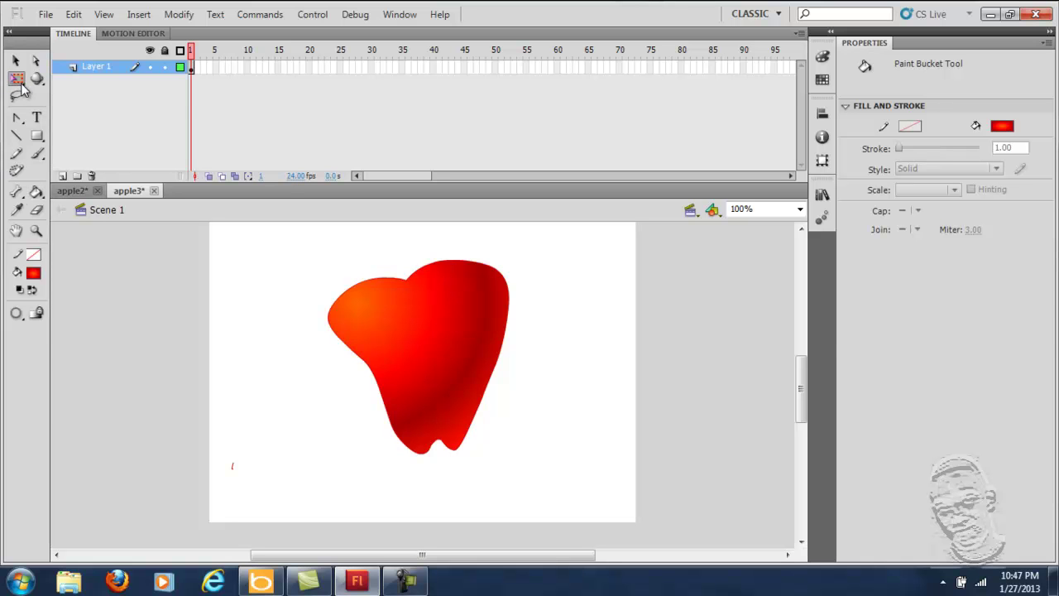
{"action": "left_click", "coordinate": [72, 96]}
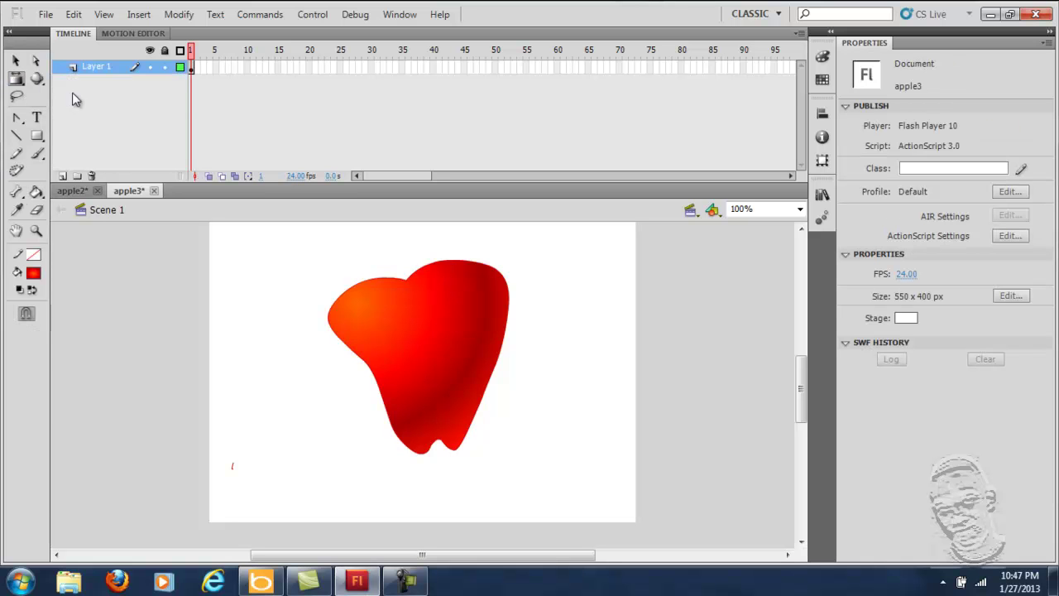
{"action": "left_click", "coordinate": [424, 339]}
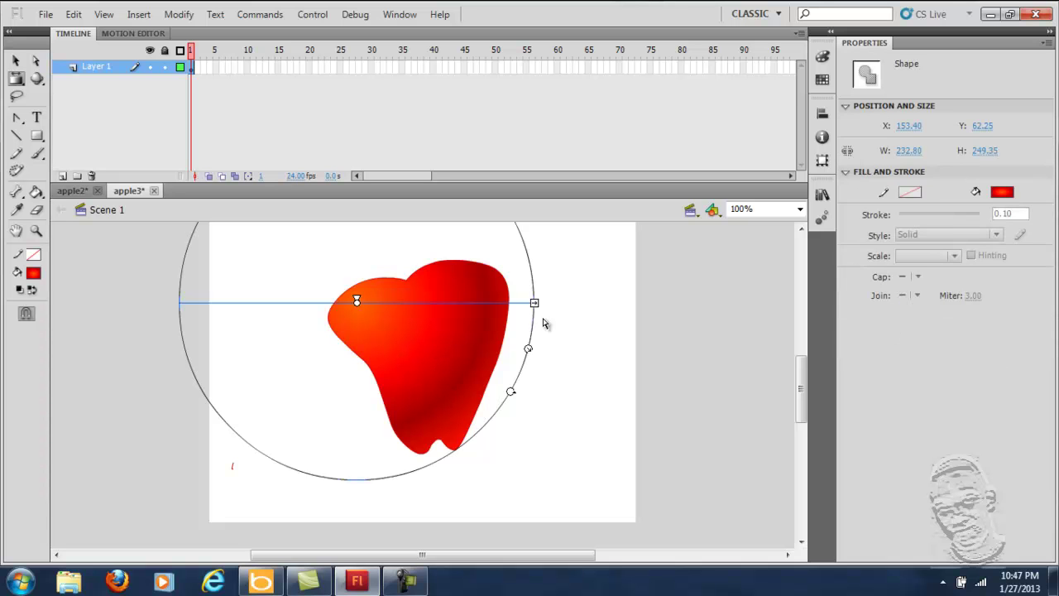
{"action": "mouse_move", "coordinate": [534, 302]}
{"action": "left_mouse_down"}
{"action": "mouse_move", "coordinate": [488, 303]}
{"action": "mouse_move", "coordinate": [513, 303]}
{"action": "left_mouse_up"}
{"action": "left_click_drag", "start_coordinate": [511, 350], "coordinate": [497, 372]}
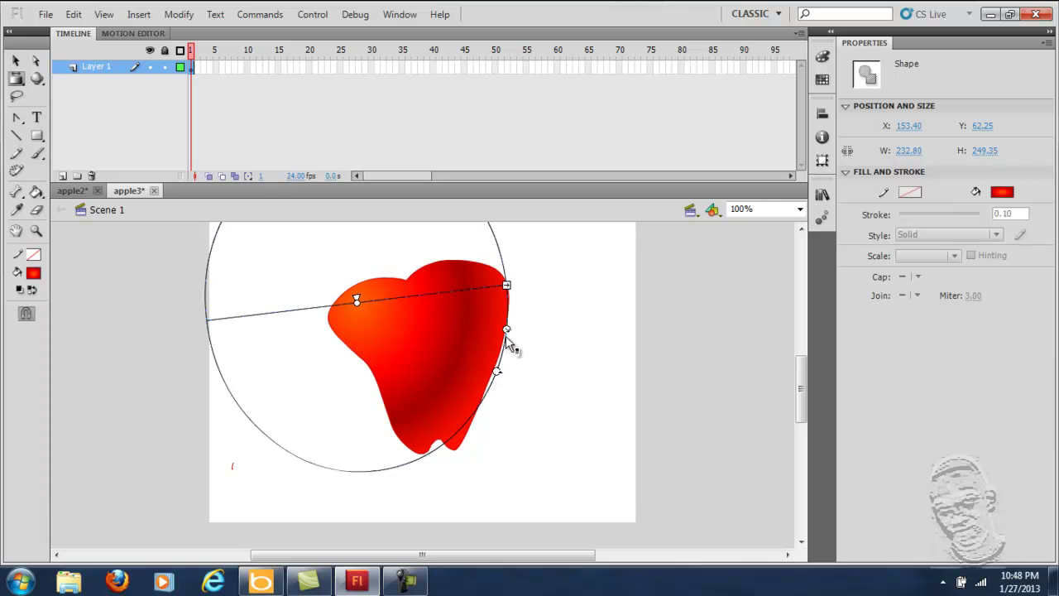
{"action": "left_click_drag", "start_coordinate": [507, 330], "coordinate": [513, 329]}
{"action": "left_click_drag", "start_coordinate": [355, 300], "coordinate": [365, 300]}
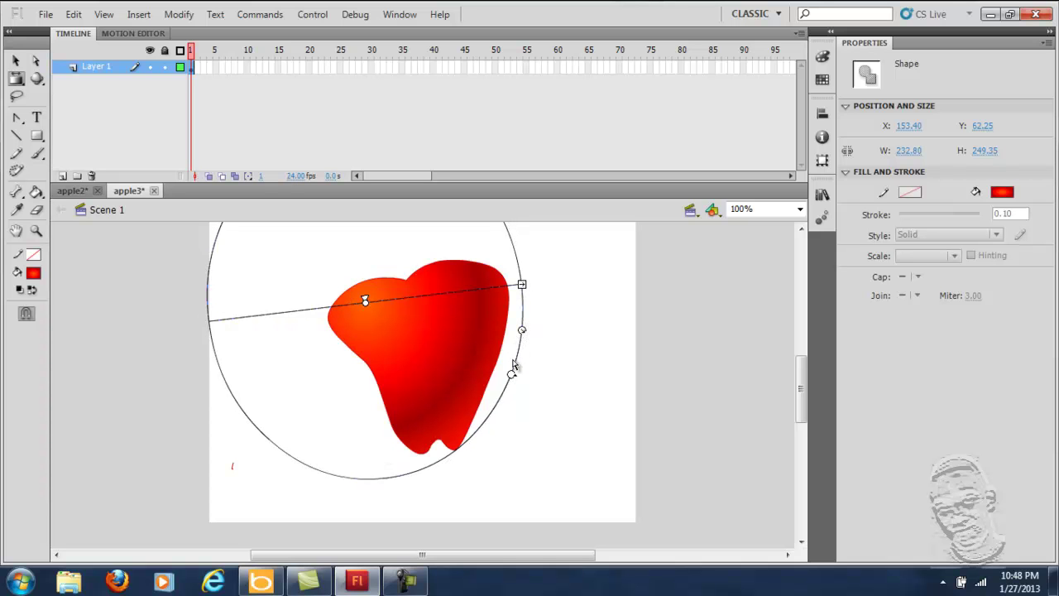
Step: Rotate the apple's gradient slightly clockwise and adjust its width so it extends just past the apple's right edge
{"action": "left_click_drag", "start_coordinate": [523, 285], "coordinate": [506, 286]}
{"action": "left_click_drag", "start_coordinate": [498, 377], "coordinate": [480, 409]}
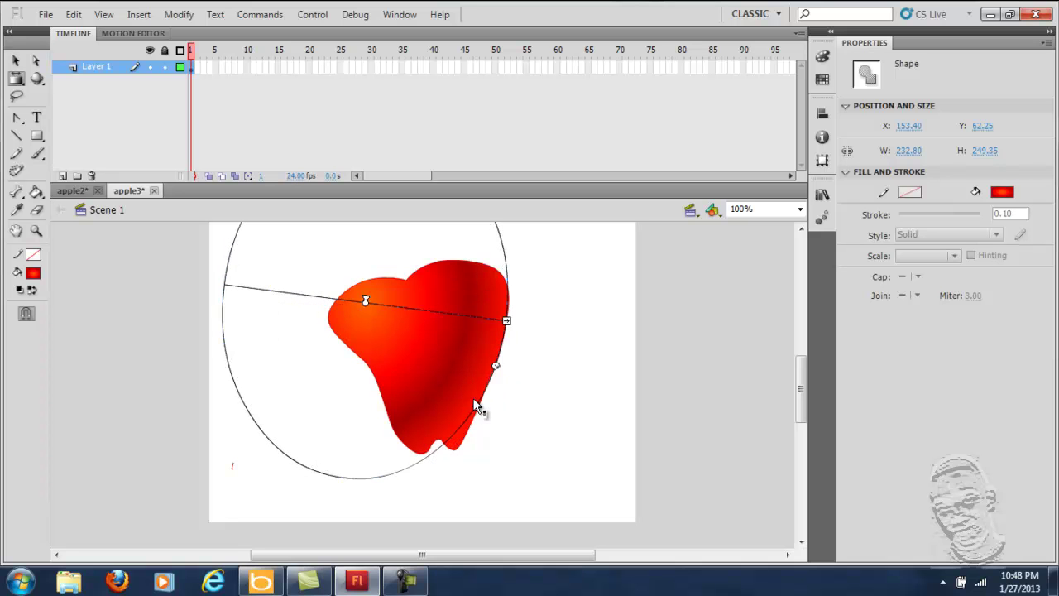
{"action": "left_click_drag", "start_coordinate": [507, 321], "coordinate": [525, 324]}
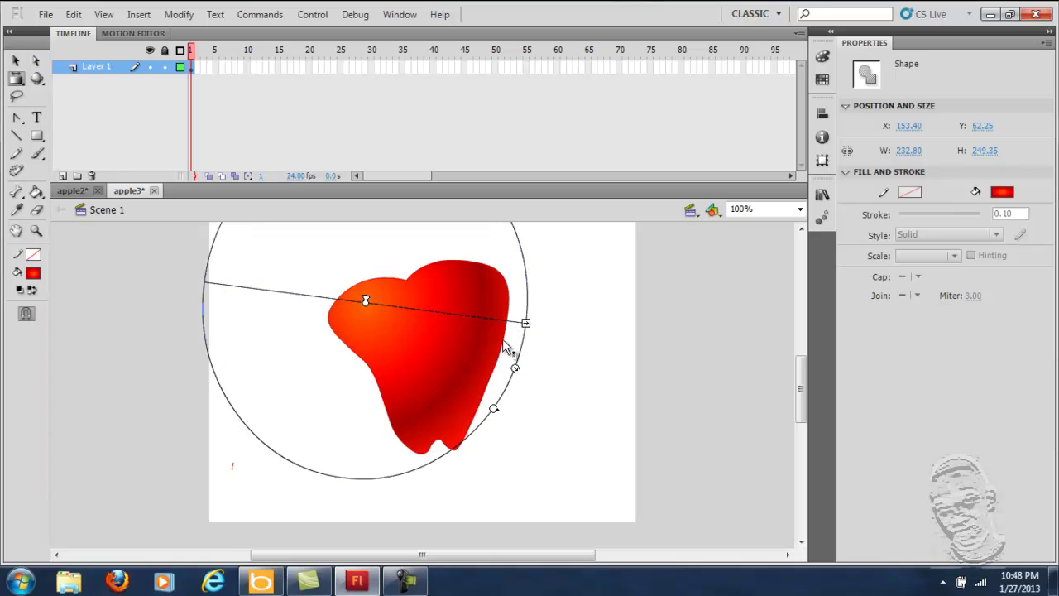
{"action": "left_click_drag", "start_coordinate": [492, 409], "coordinate": [490, 414]}
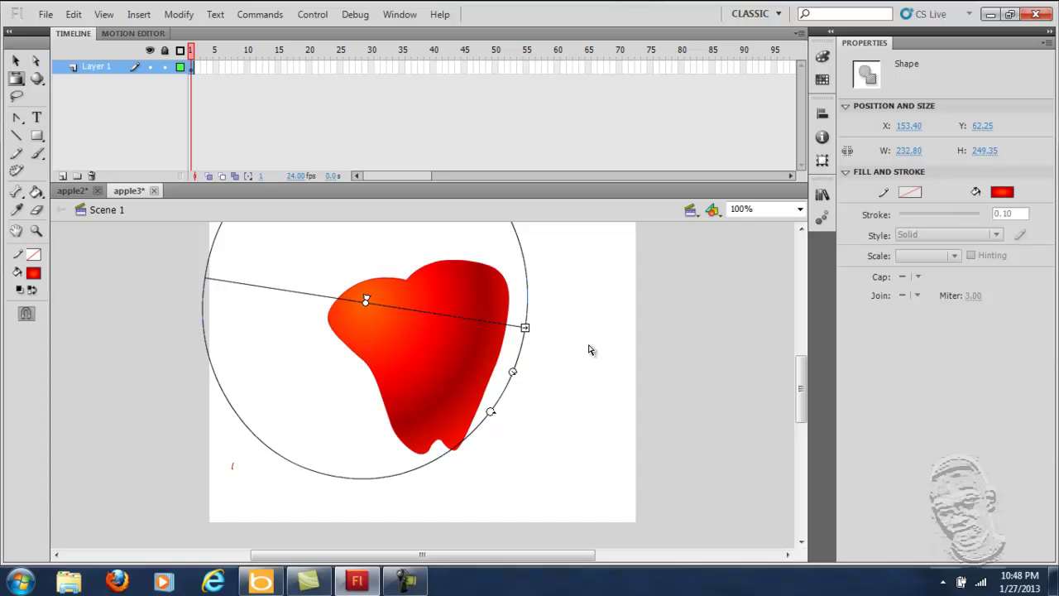
Step: Move the gradient's inner red stop slightly toward the orange stop and deselect the apple
{"action": "left_click", "coordinate": [822, 81]}
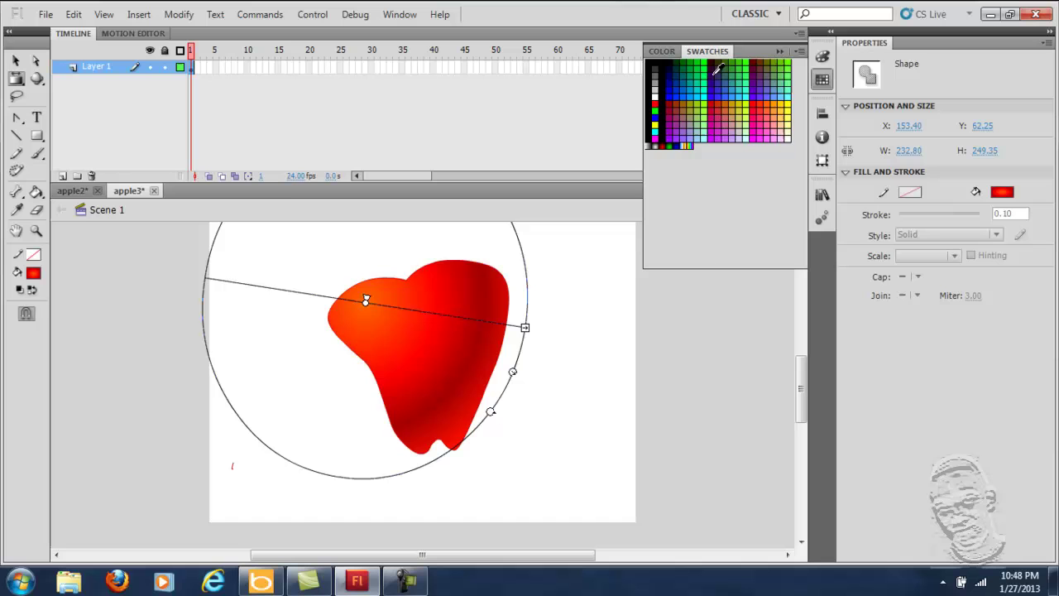
{"action": "left_click", "coordinate": [659, 52]}
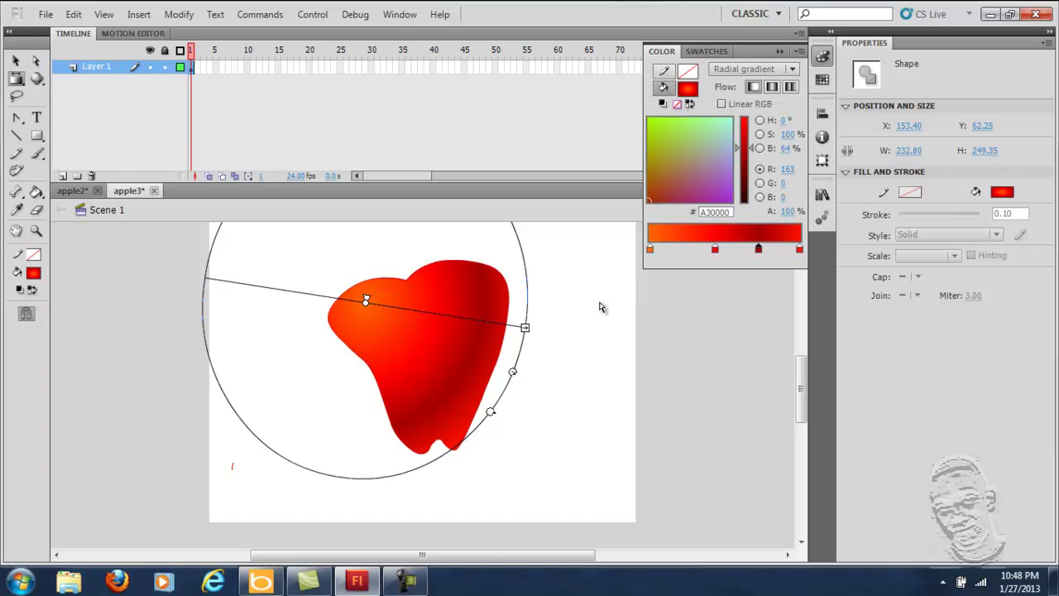
{"action": "left_click_drag", "start_coordinate": [717, 254], "coordinate": [704, 264]}
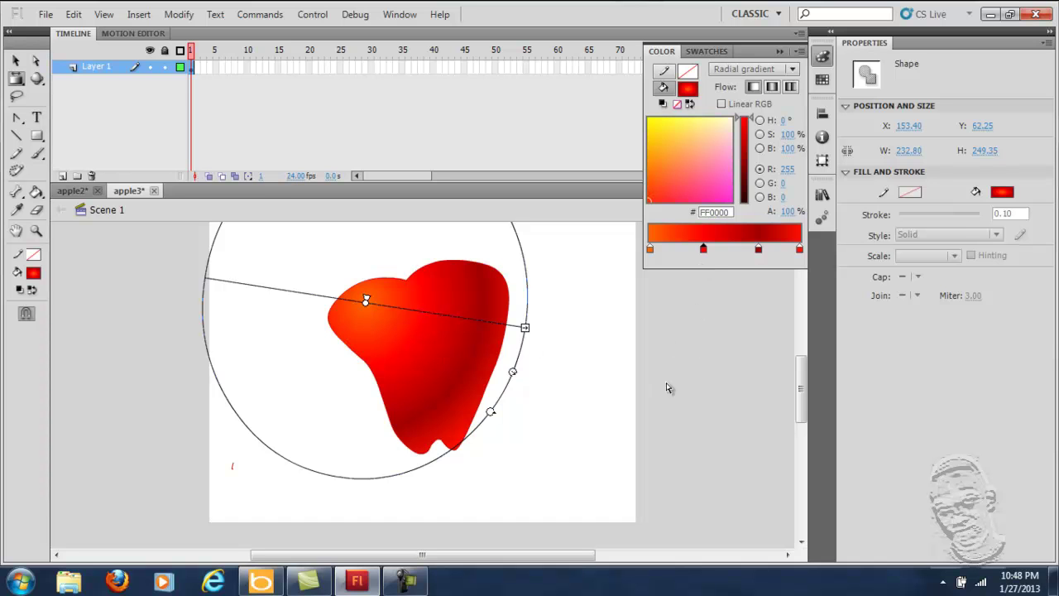
{"action": "left_click", "coordinate": [694, 379]}
{"action": "left_click", "coordinate": [463, 359]}
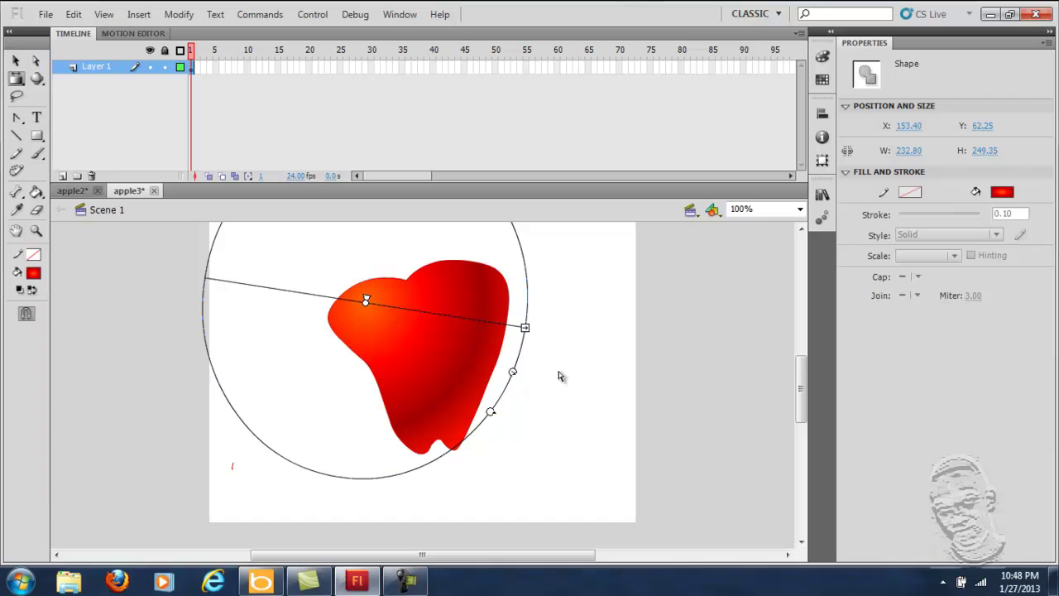
{"action": "left_click", "coordinate": [574, 313]}
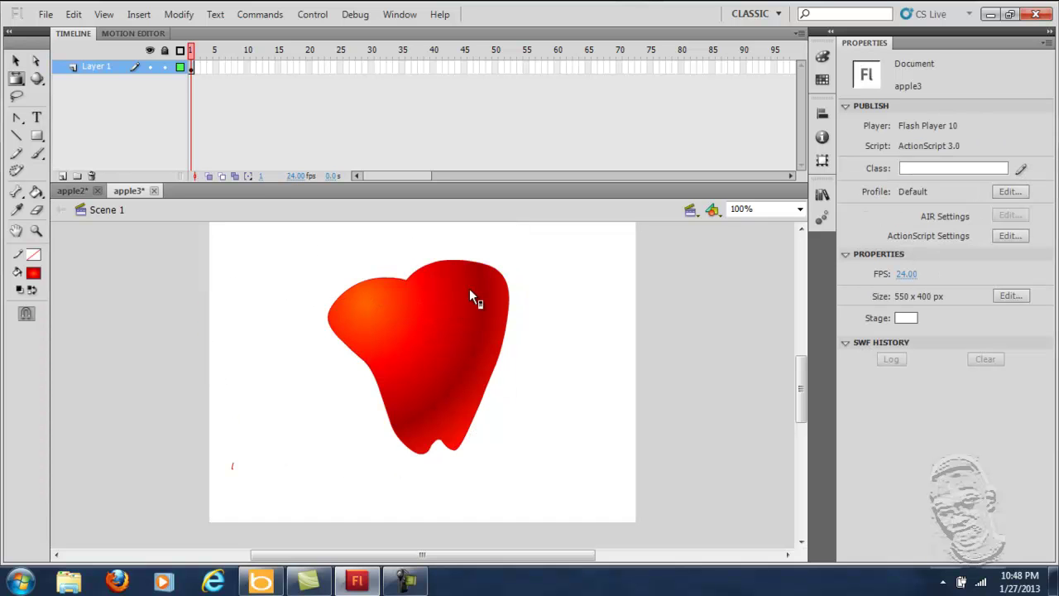